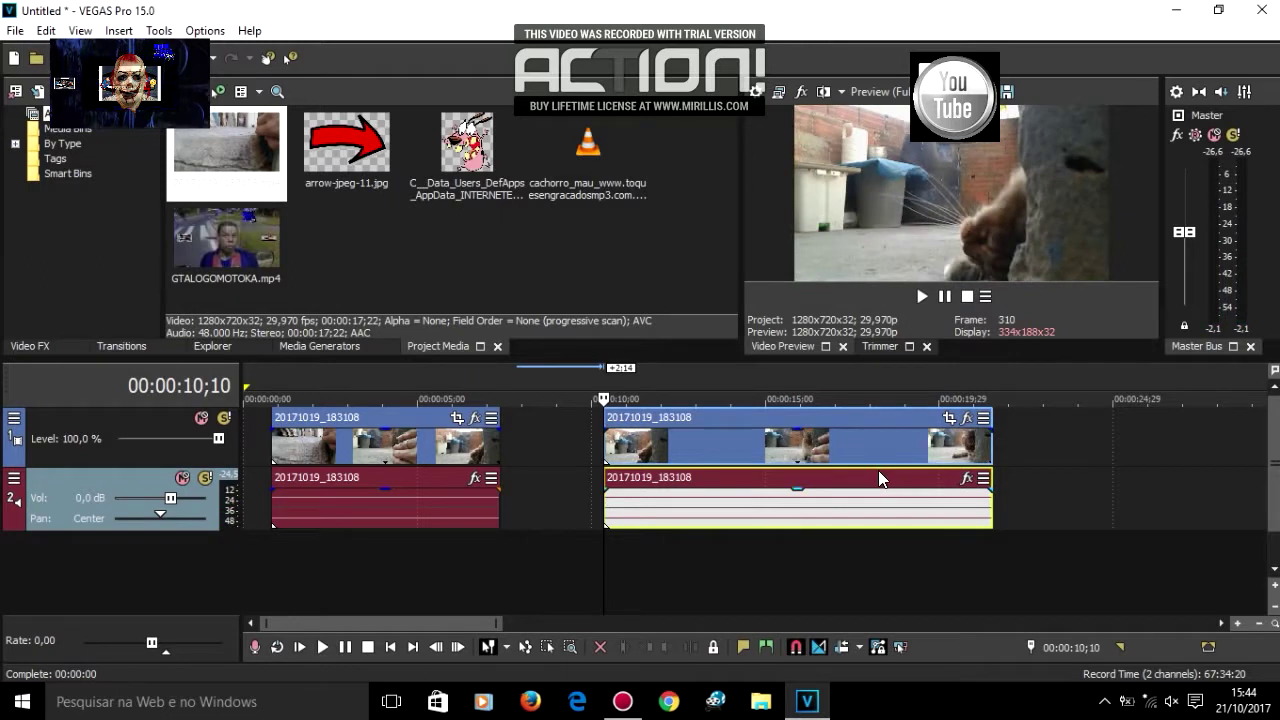
Step: Split the second 20171019_183108 clip, with its audio, at 00:00:18;09
left_click(874, 472)
left_click(900, 470)
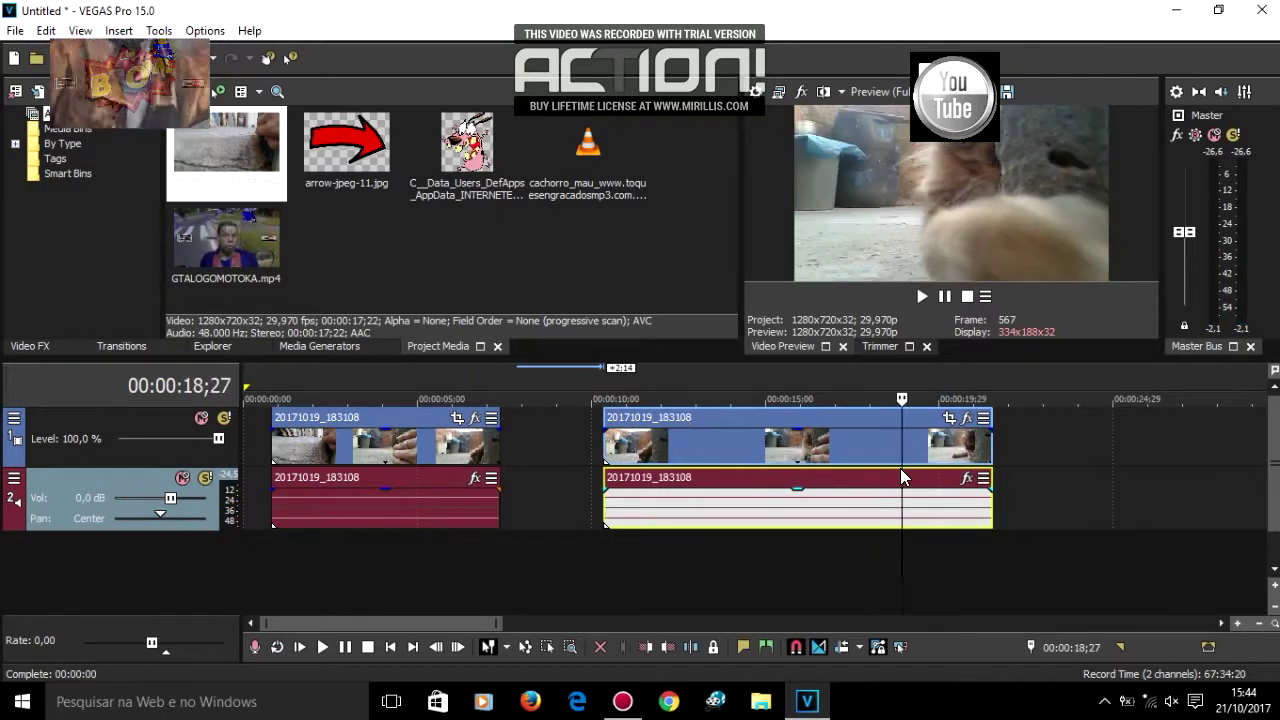
left_click(880, 467)
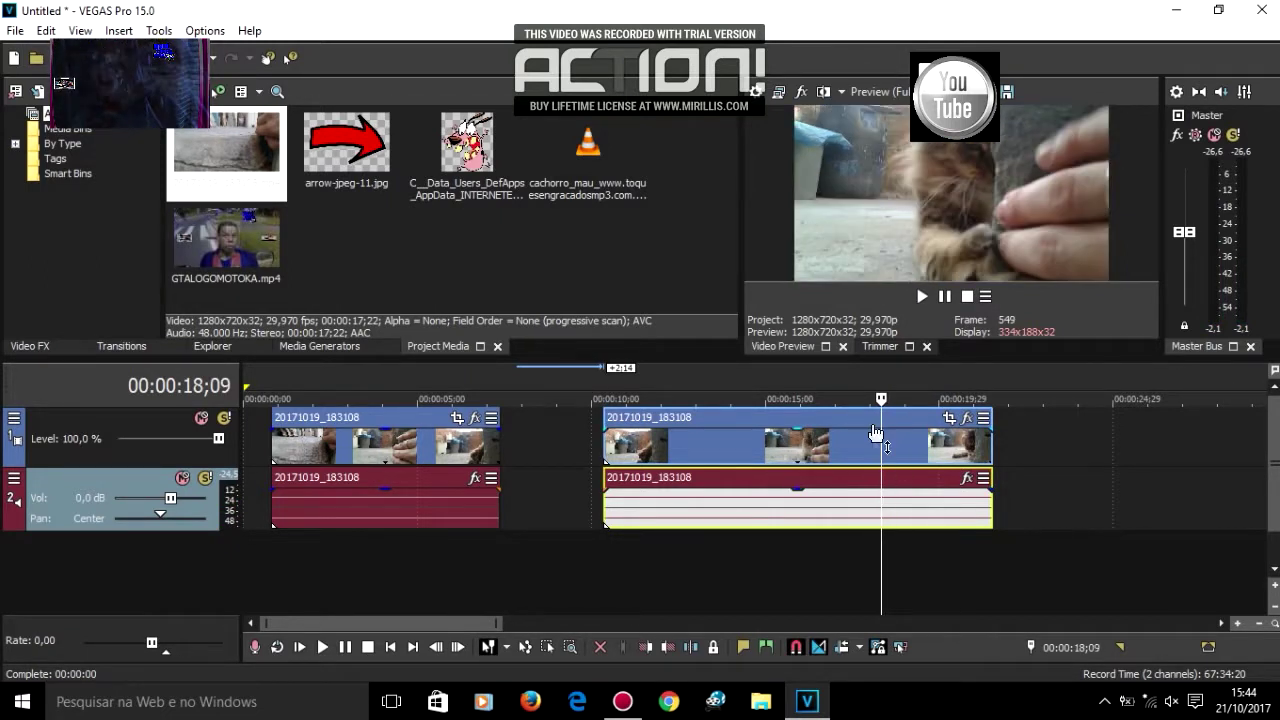
key("s")
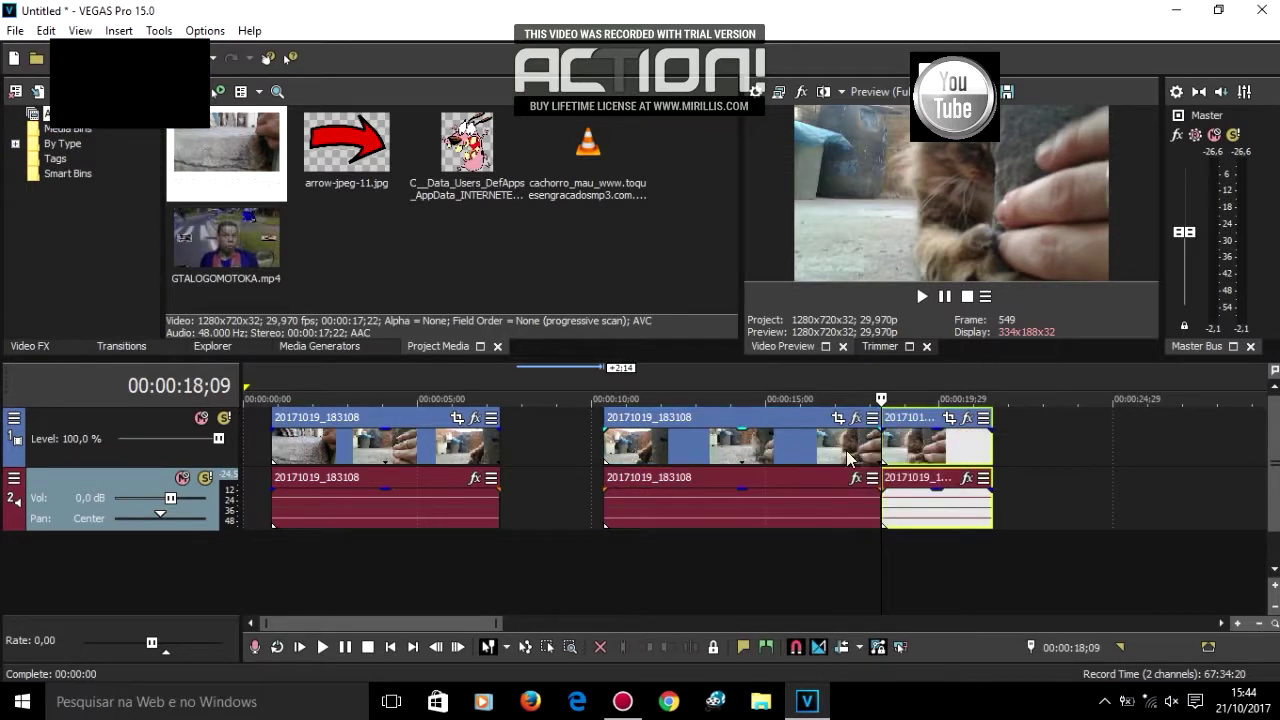
Step: Delete the middle segment of the footage and move the last segment against the end of the first clip
left_click_drag(776, 442, 718, 450)
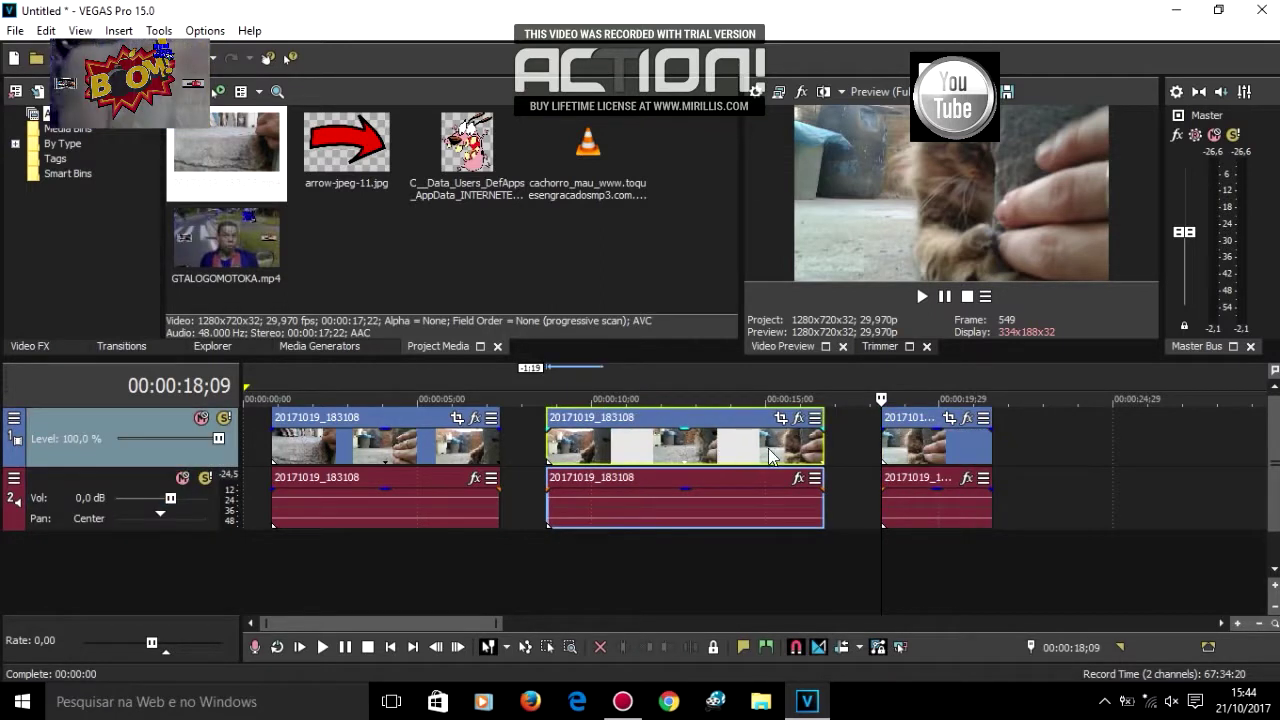
left_click(720, 455)
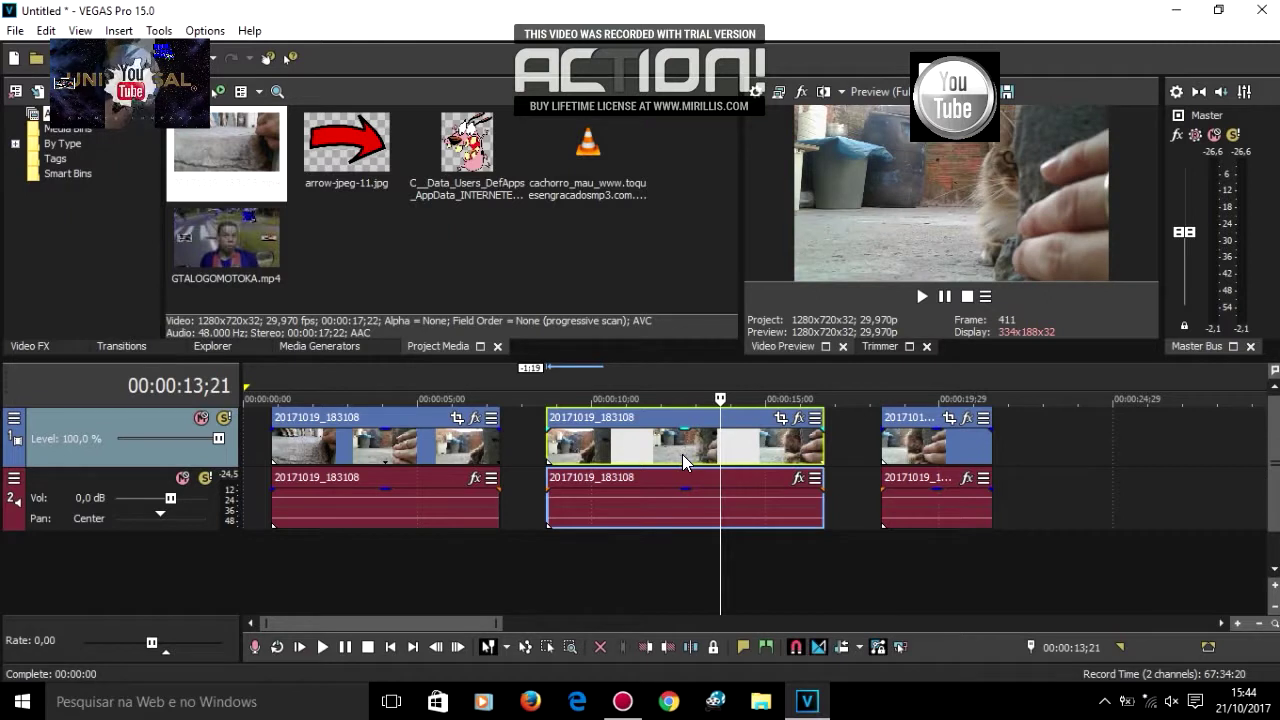
right_click(680, 438)
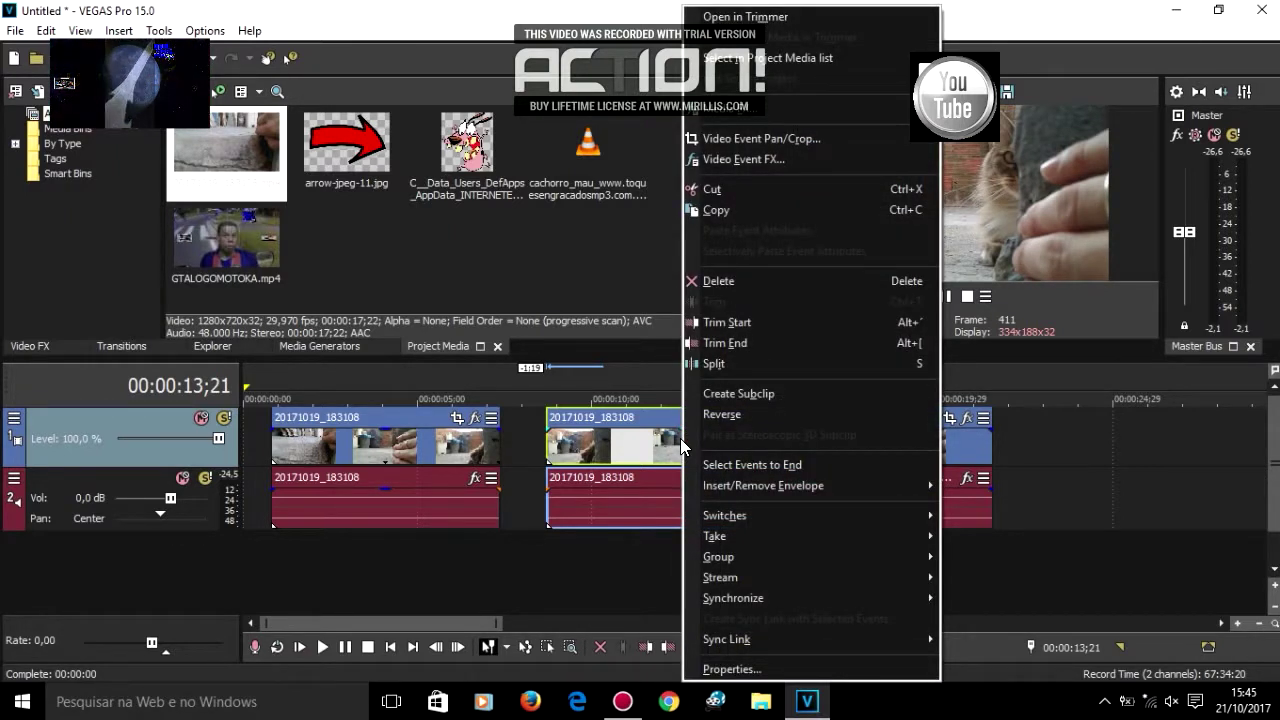
left_click(720, 283)
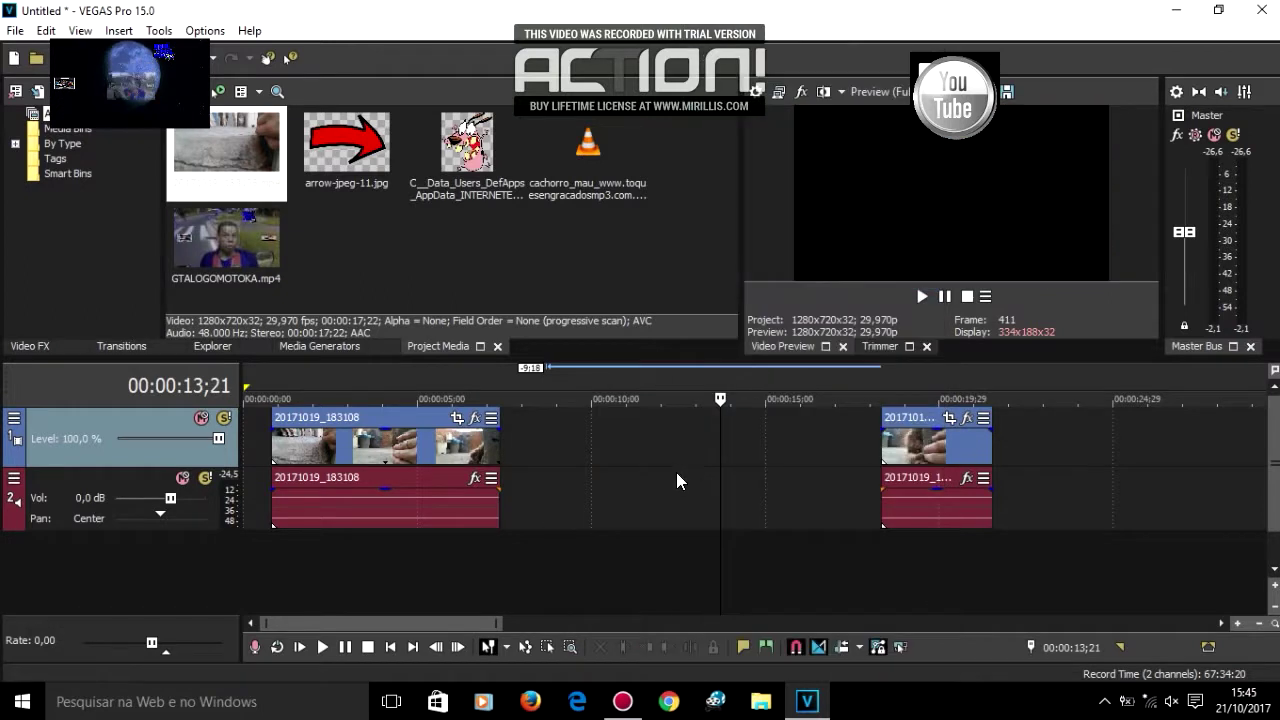
left_click(903, 442)
left_click_drag(893, 424, 512, 446)
Step: Play back the cut between the two clips from 00:00:06;25
left_click(480, 544)
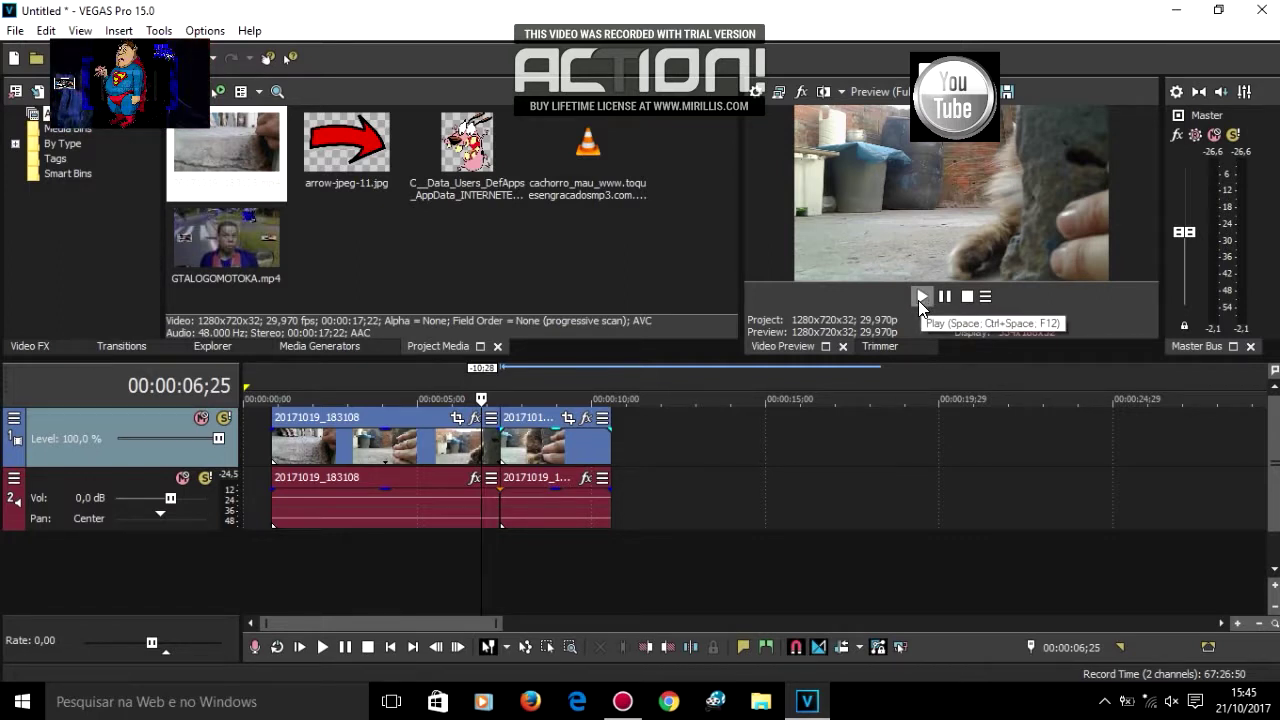
left_click(920, 298)
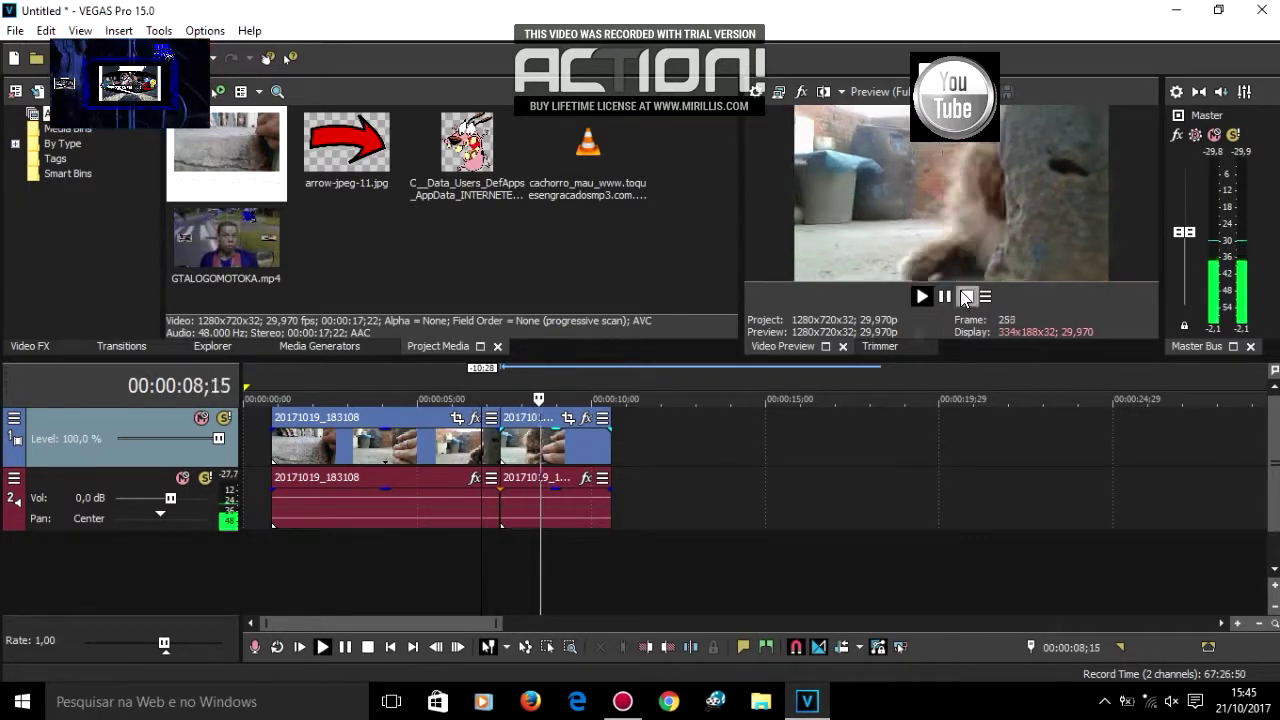
left_click(966, 298)
key("space")
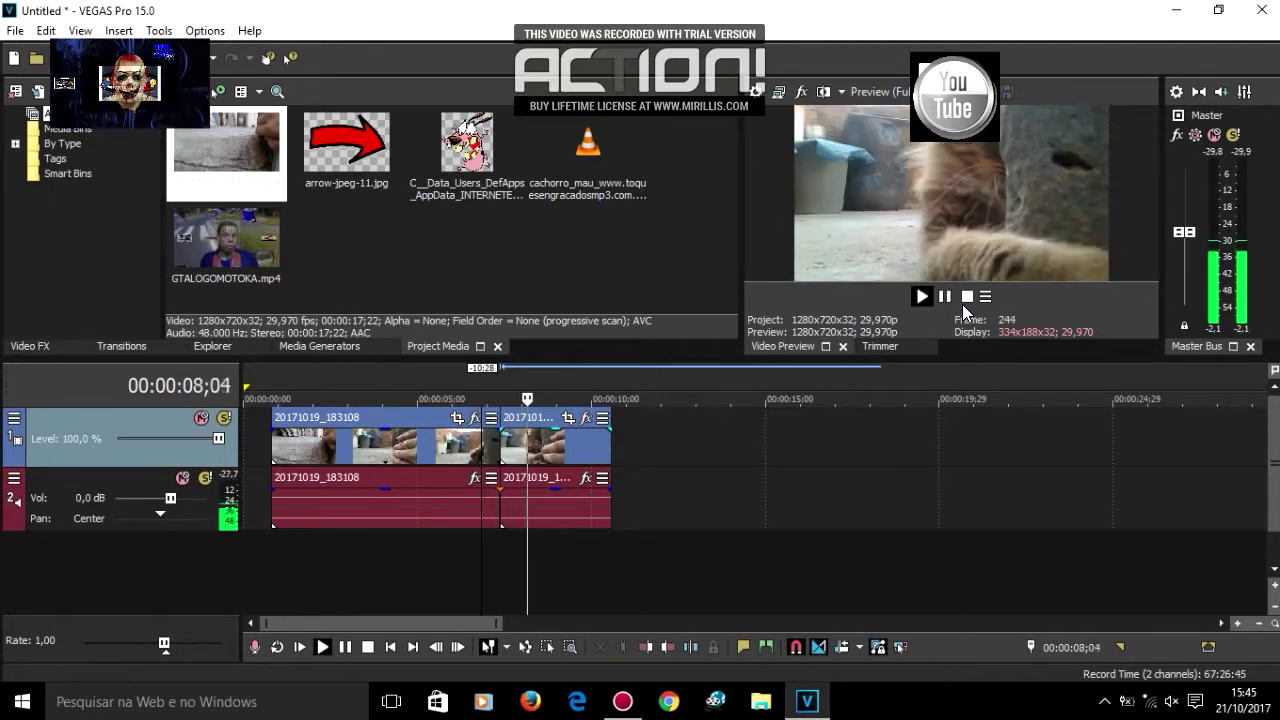
left_click(966, 297)
Step: Shift the second clip 10 frames later on the timeline, leaving a small gap after the first clip
left_click_drag(511, 422, 521, 422)
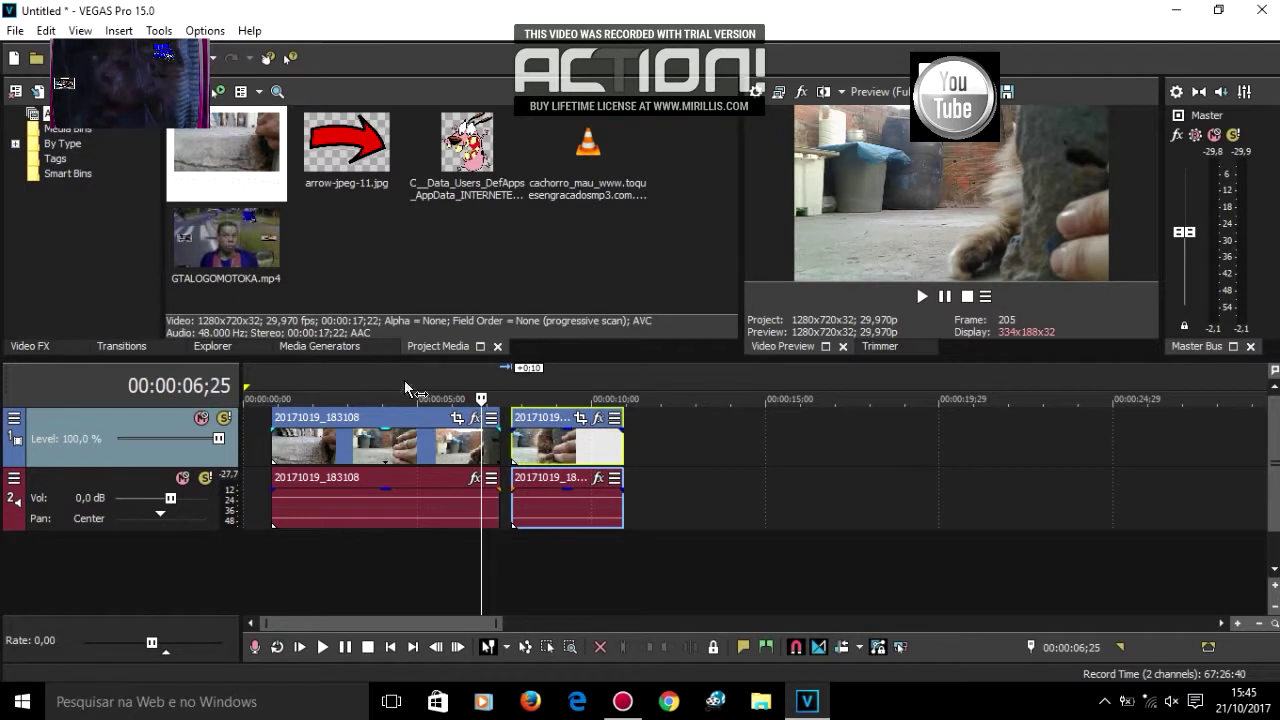
scroll(506, 522, "up", 3)
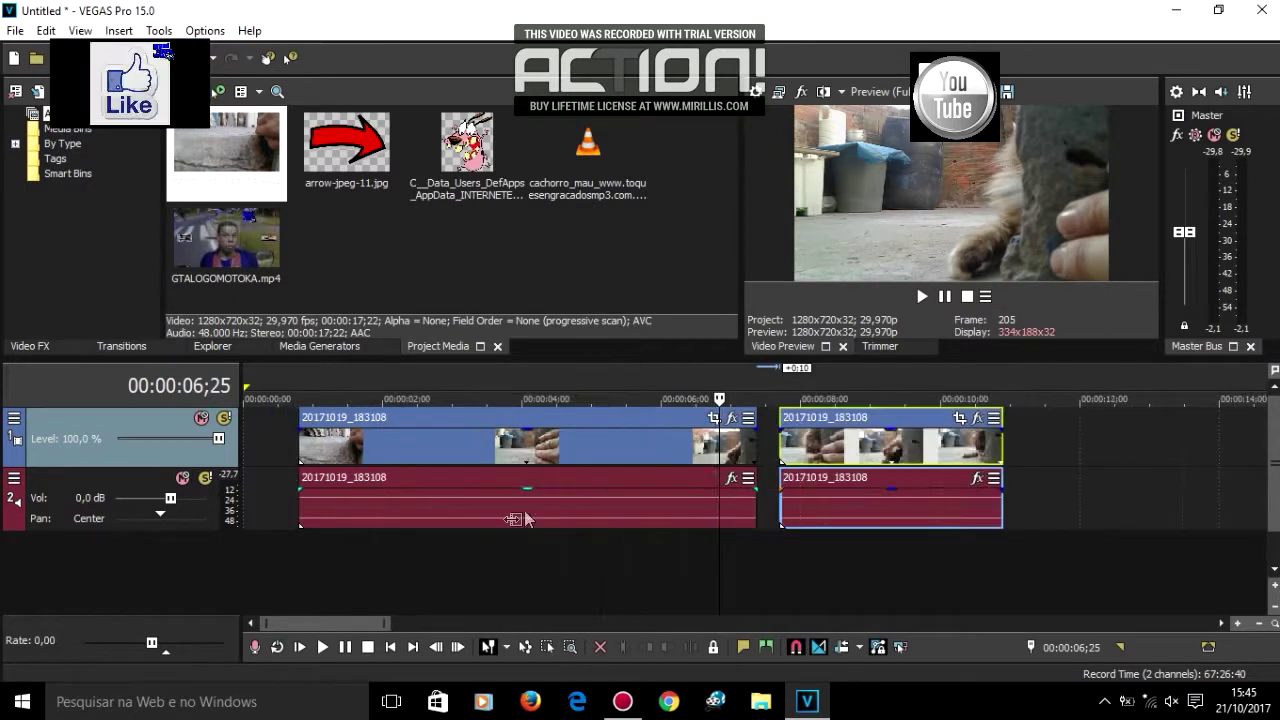
left_click(784, 438)
left_click(803, 440)
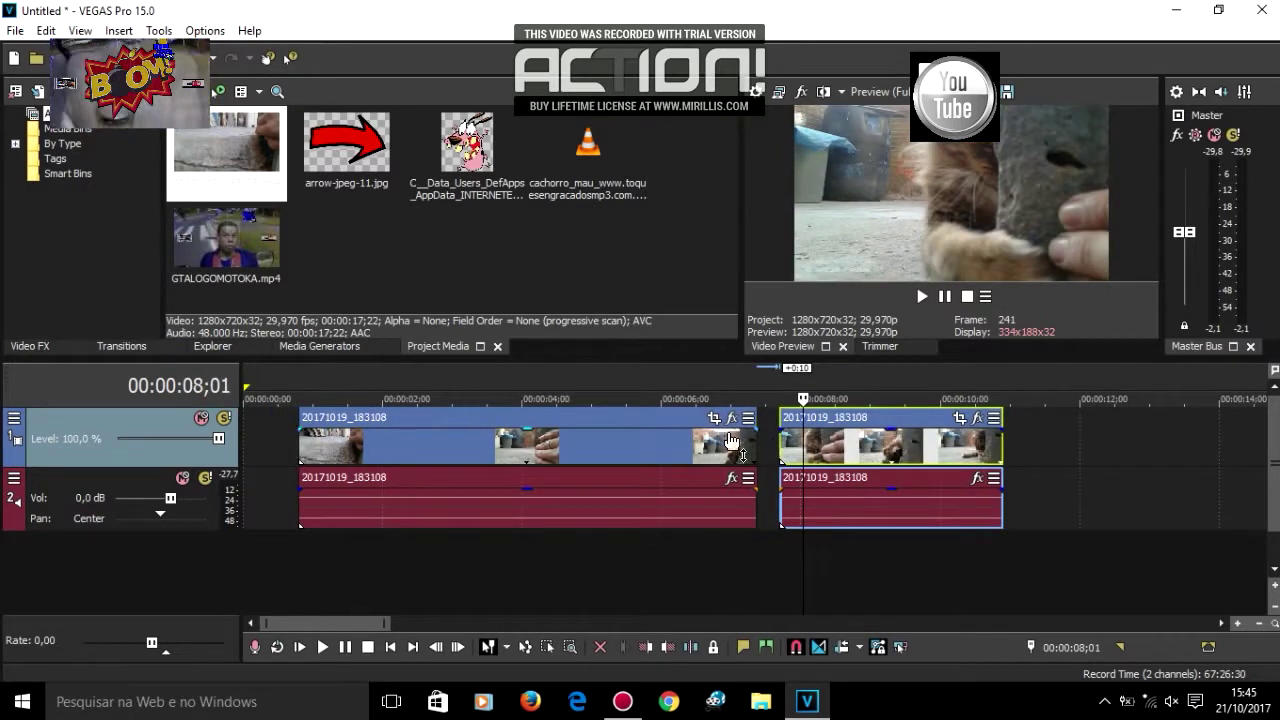
Step: Apply the Cross Zoom B Only preset of the Cross Effect transition to the end of the first clip, keeping its default settings
left_click(600, 440)
left_click(112, 345)
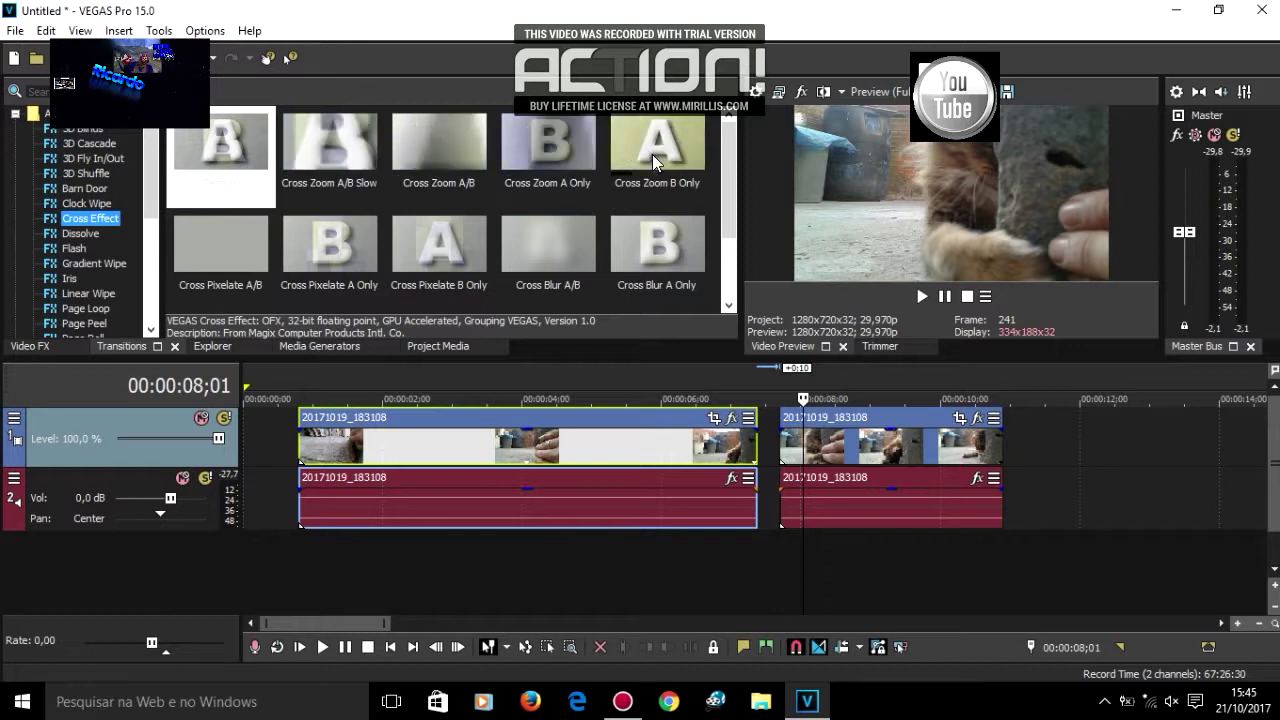
left_click(448, 142)
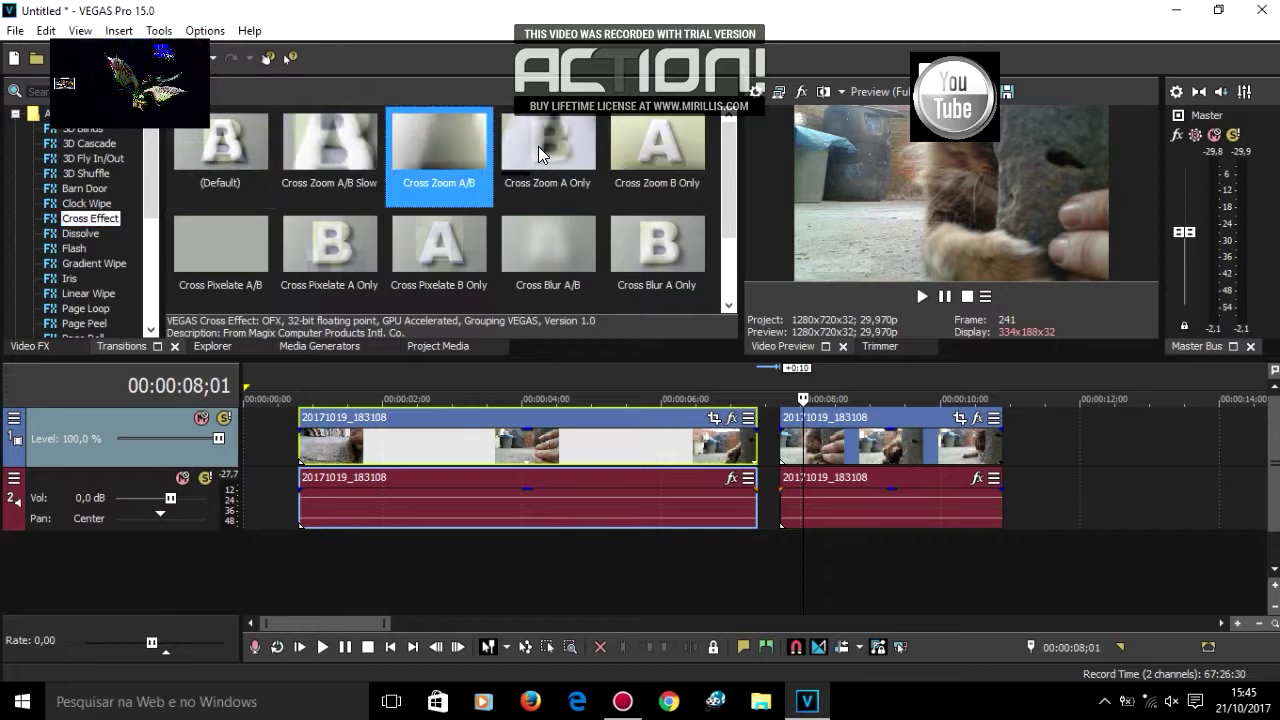
left_click_drag(634, 146, 767, 418)
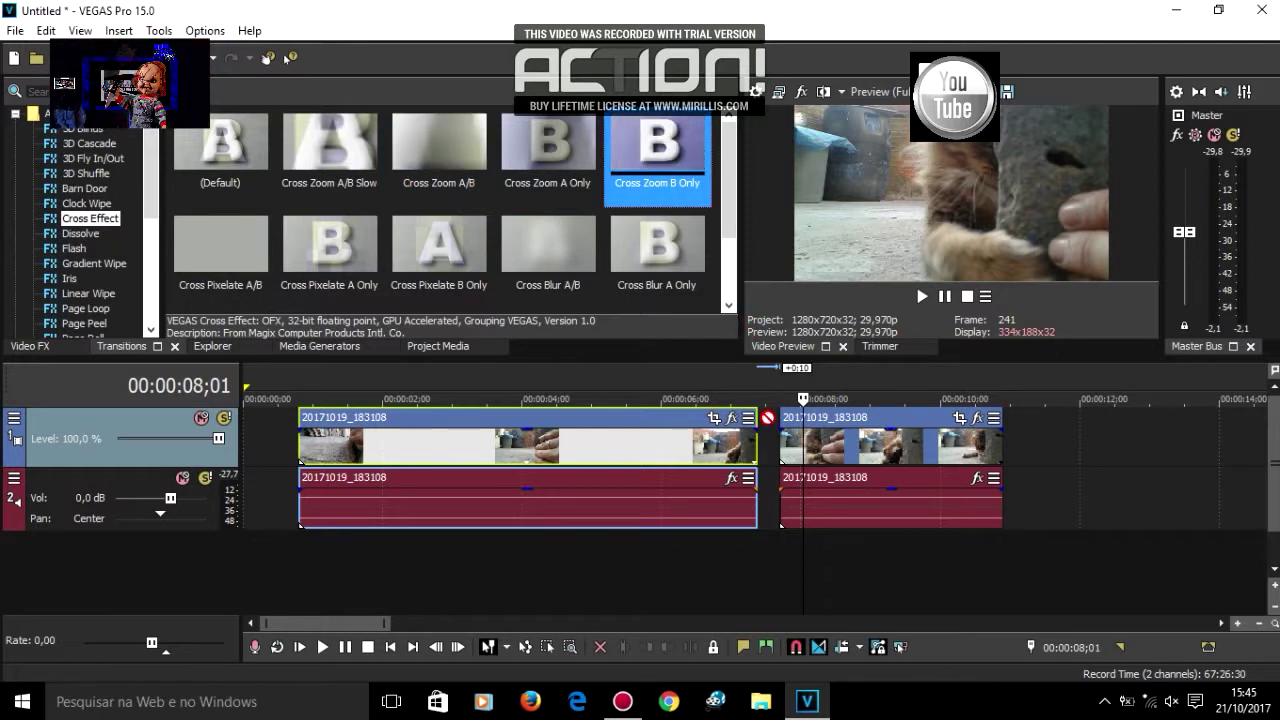
left_click_drag(676, 320, 753, 453)
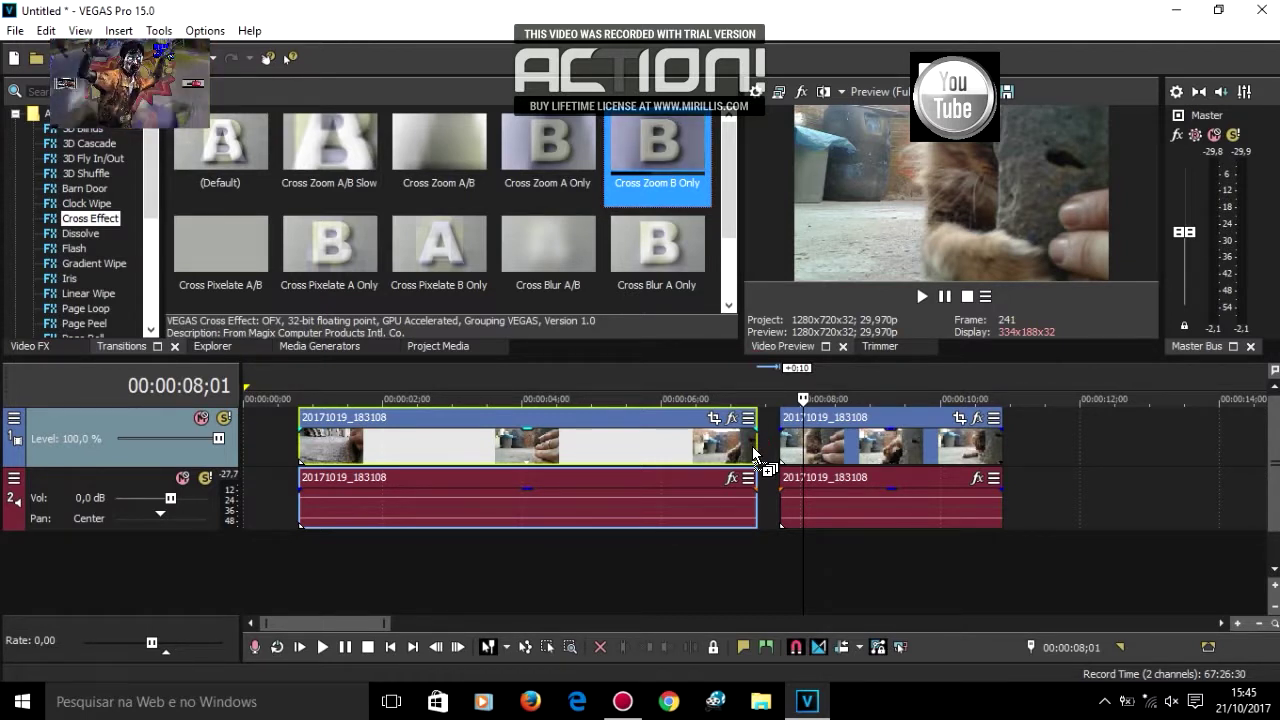
left_click_drag(746, 446, 746, 444)
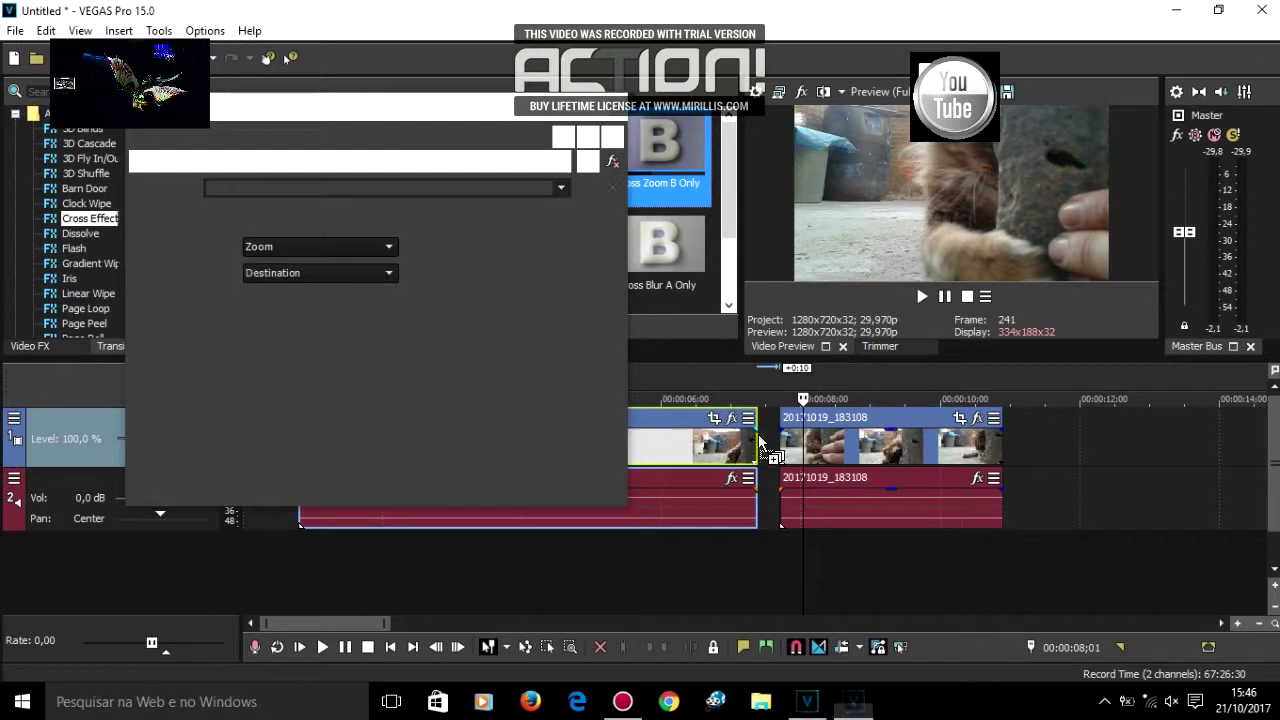
left_click_drag(497, 112, 578, 80)
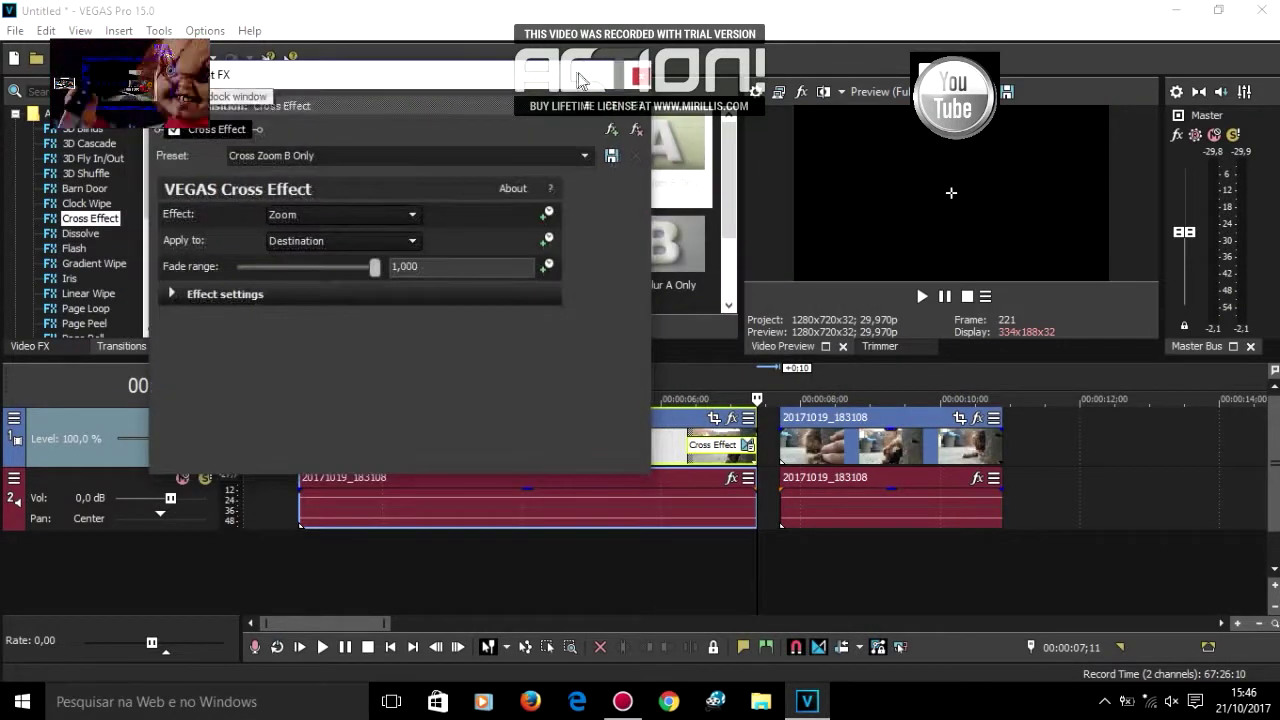
left_click(637, 76)
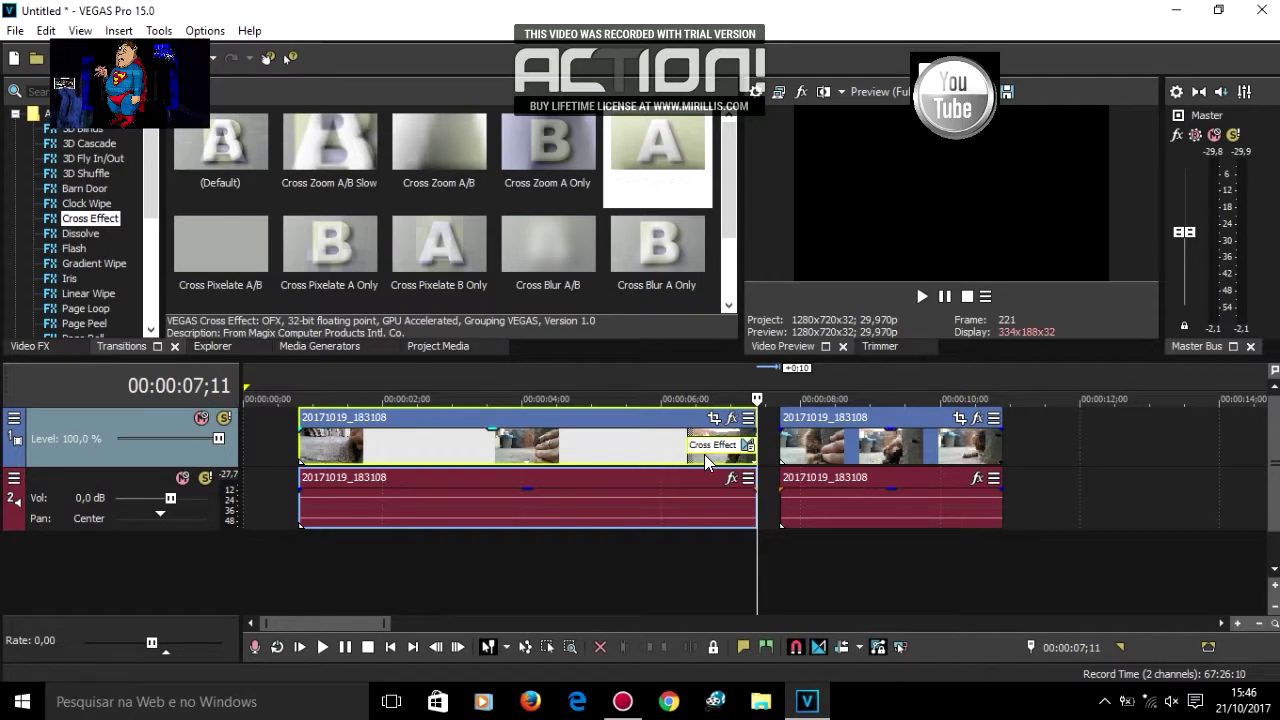
Step: Play back the end of the first clip repeatedly to review its Cross Effect transition
left_click(707, 553)
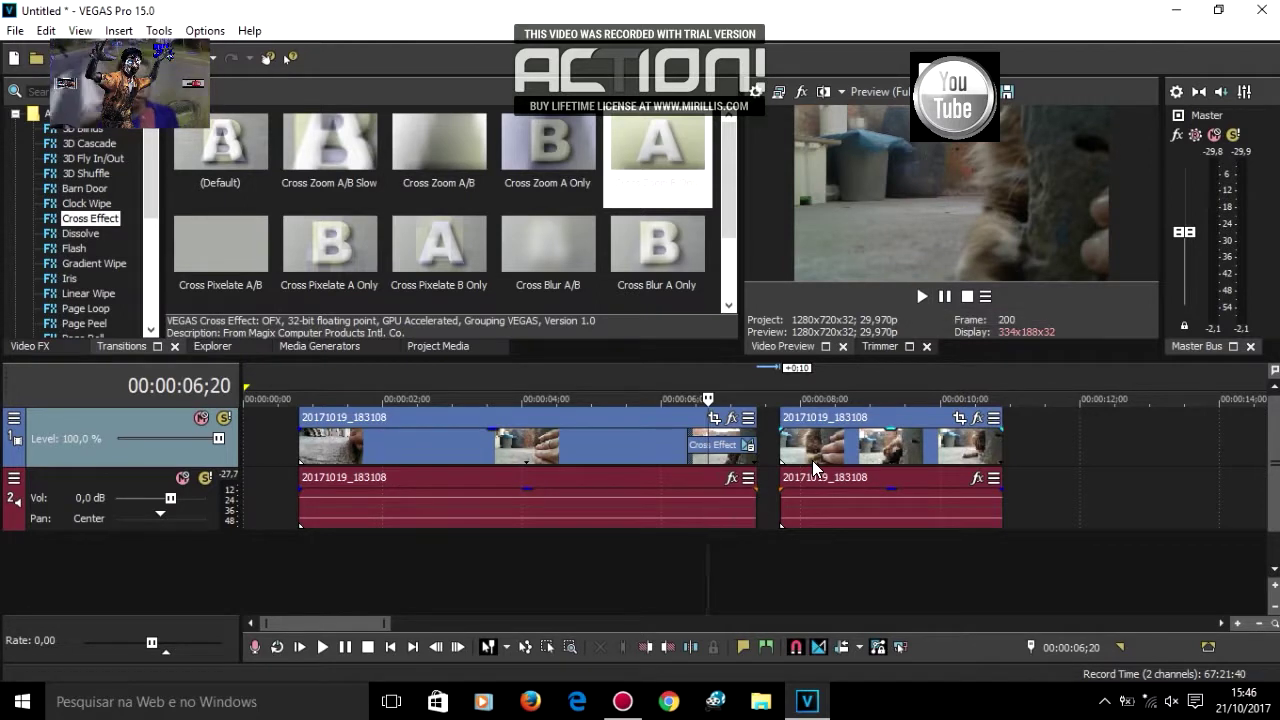
left_click(984, 551)
left_click(921, 296)
left_click(966, 297)
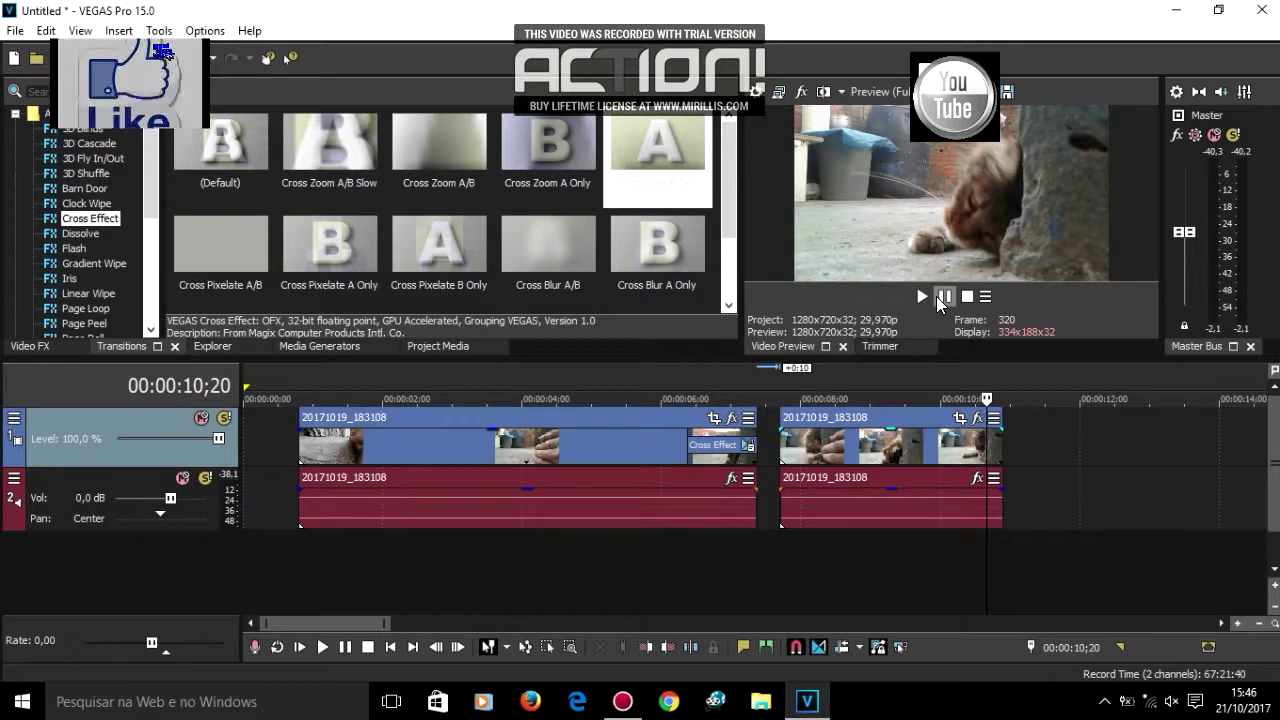
left_click(946, 296)
left_click(710, 505)
left_click(921, 296)
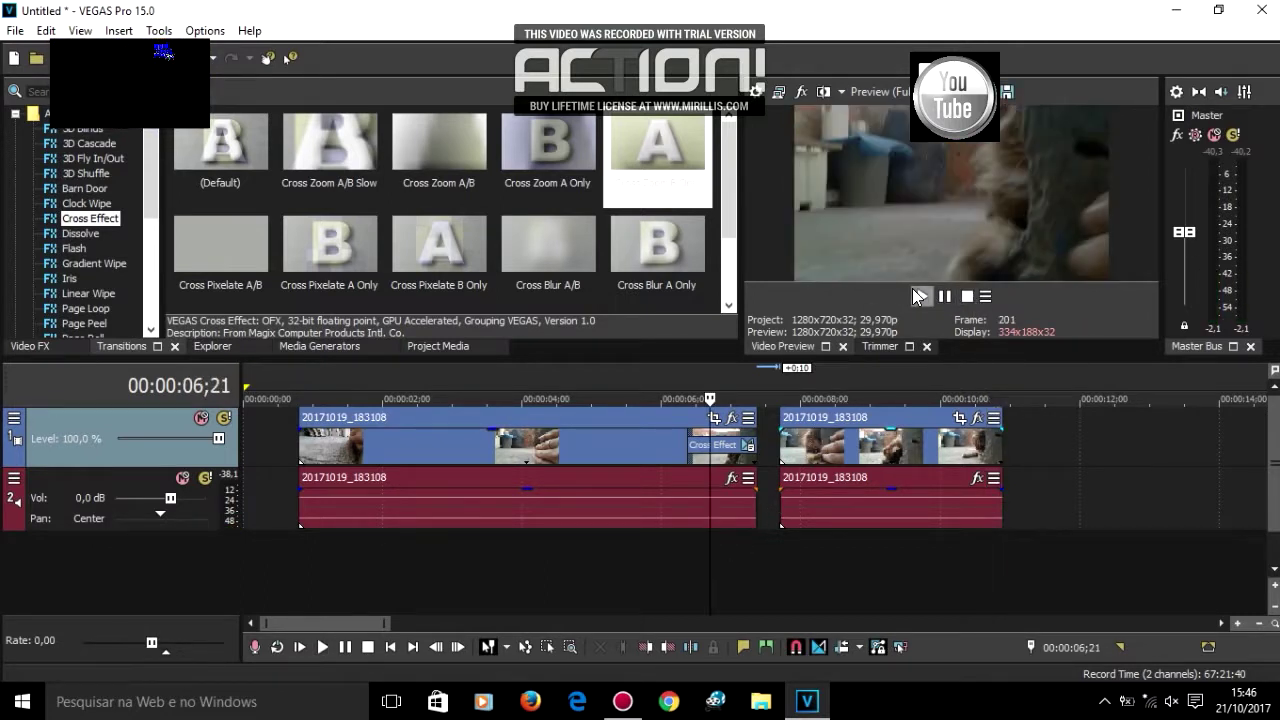
left_click(966, 297)
left_click(666, 524)
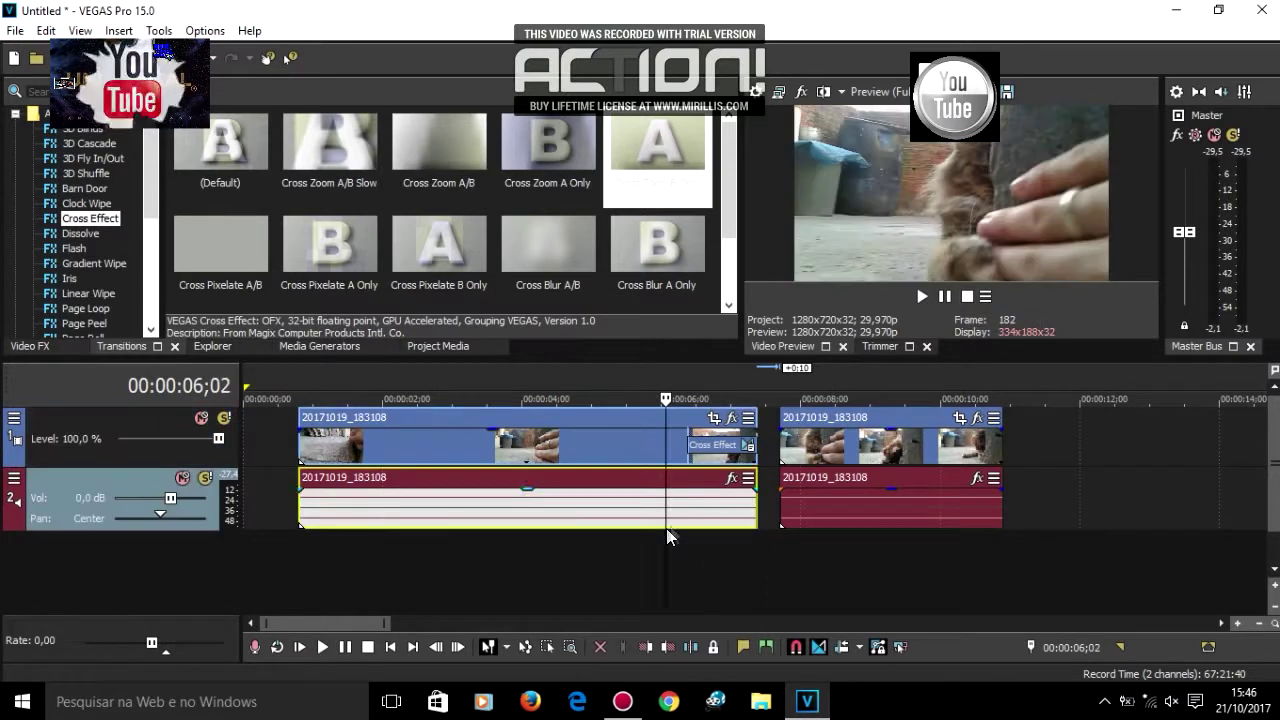
left_click(921, 296)
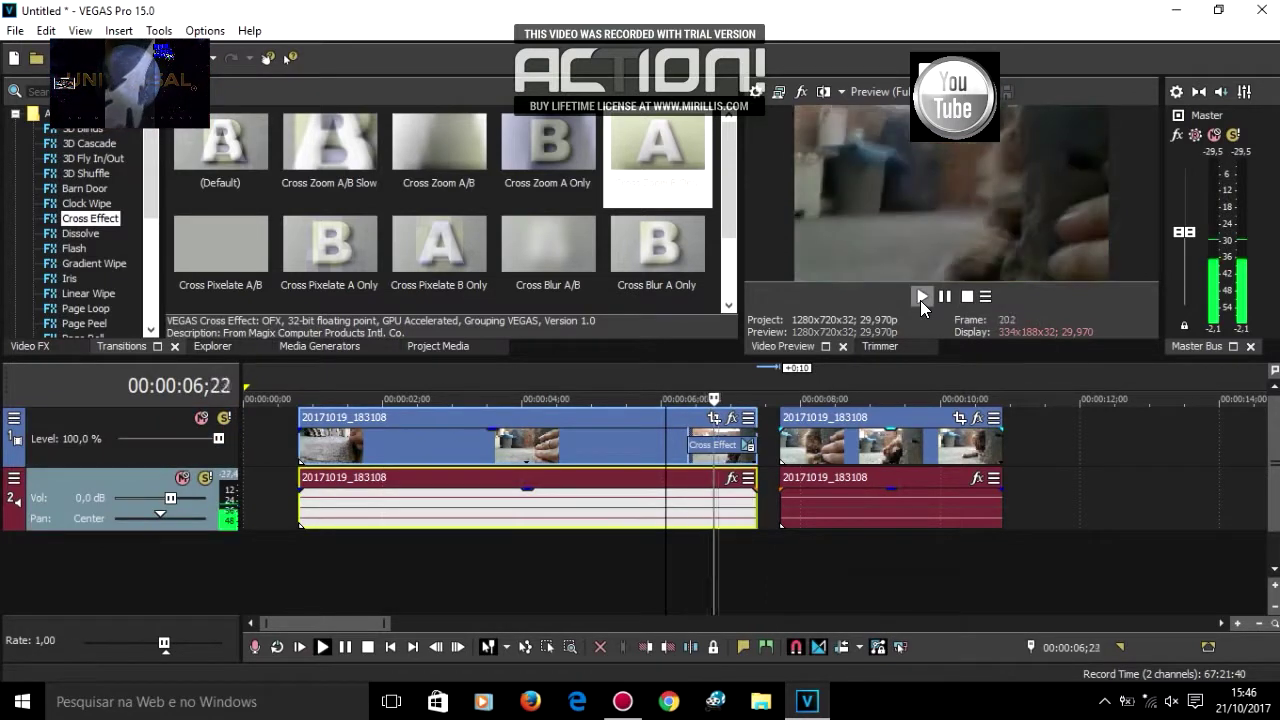
left_click(966, 297)
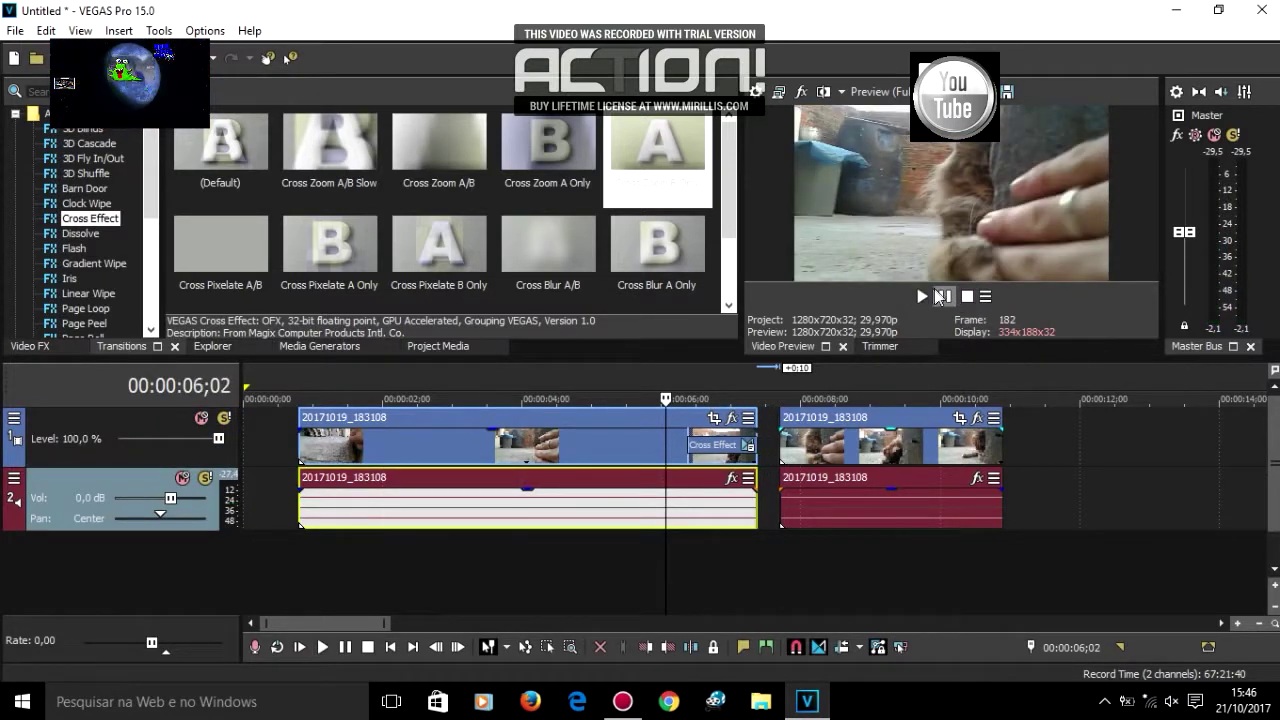
left_click(922, 296)
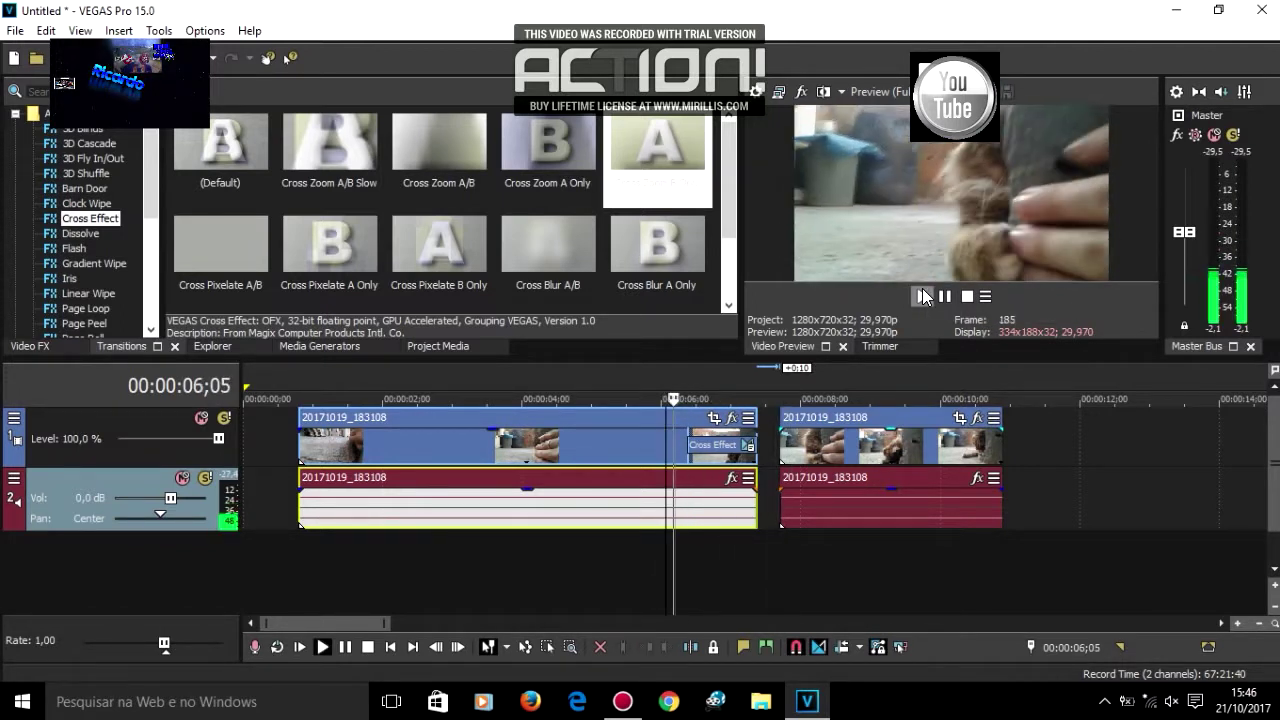
left_click(976, 294)
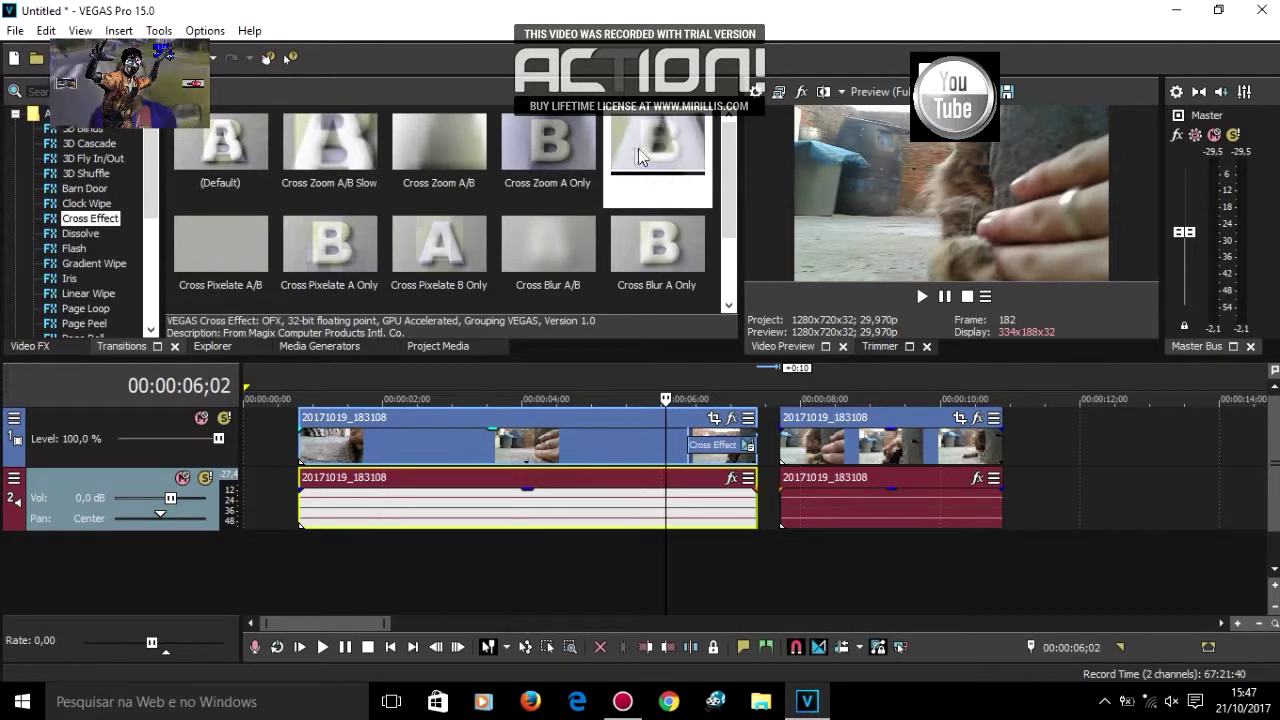
Step: Apply the Cross Zoom B Only transition to the start of the second clip and move that clip 6 frames earlier
left_click_drag(620, 142, 783, 458)
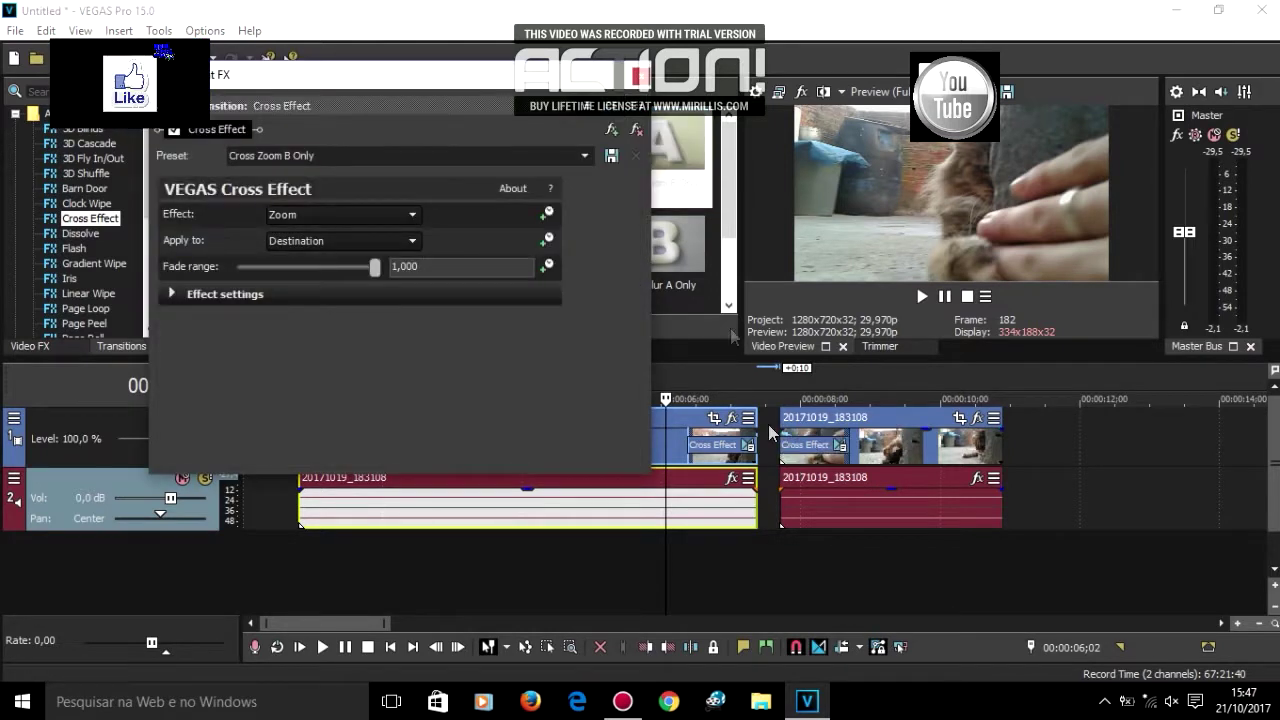
left_click(641, 86)
left_click_drag(805, 421, 789, 421)
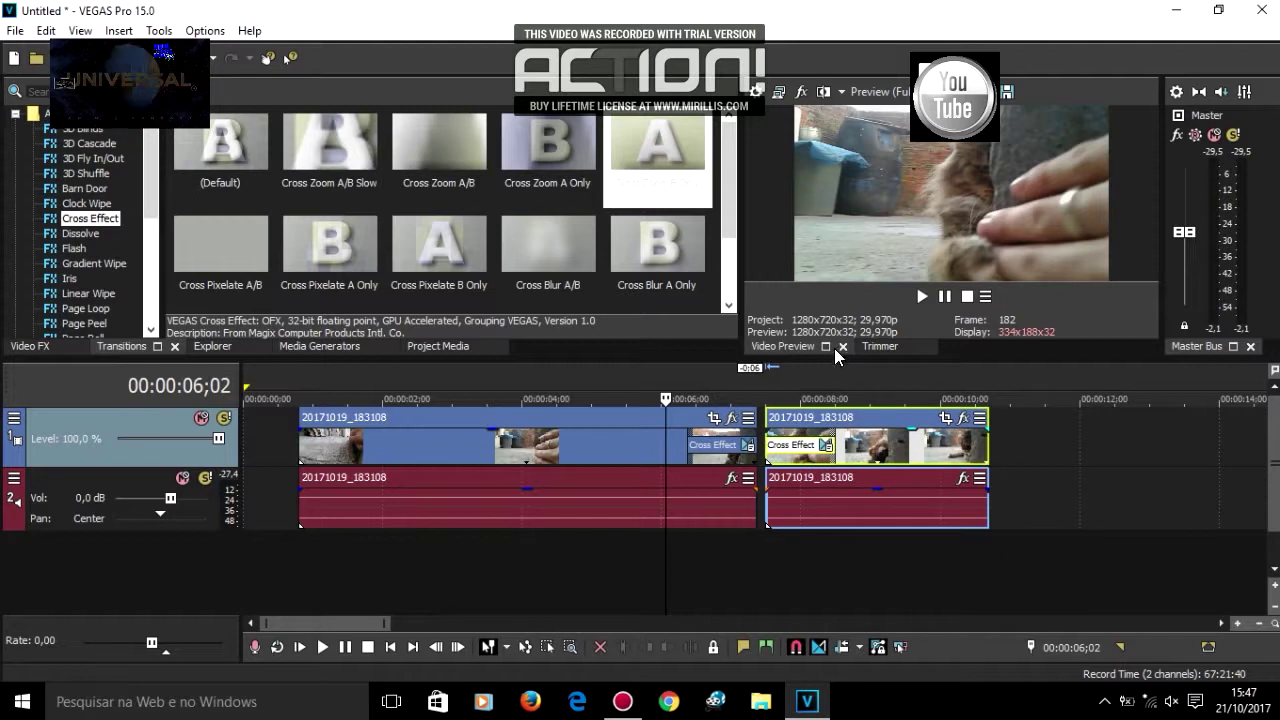
Step: Play back both clips from 00:00:06;02 to review the transitions on either side of the gap
left_click(921, 296)
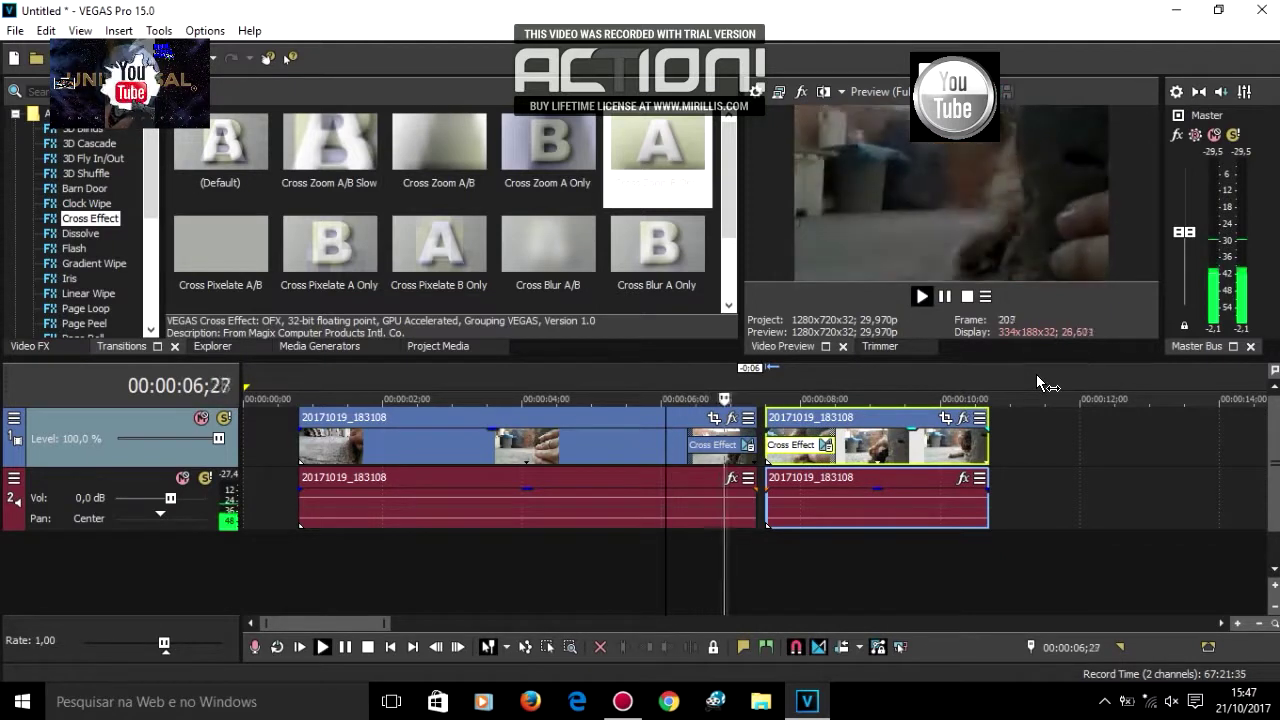
left_click(967, 296)
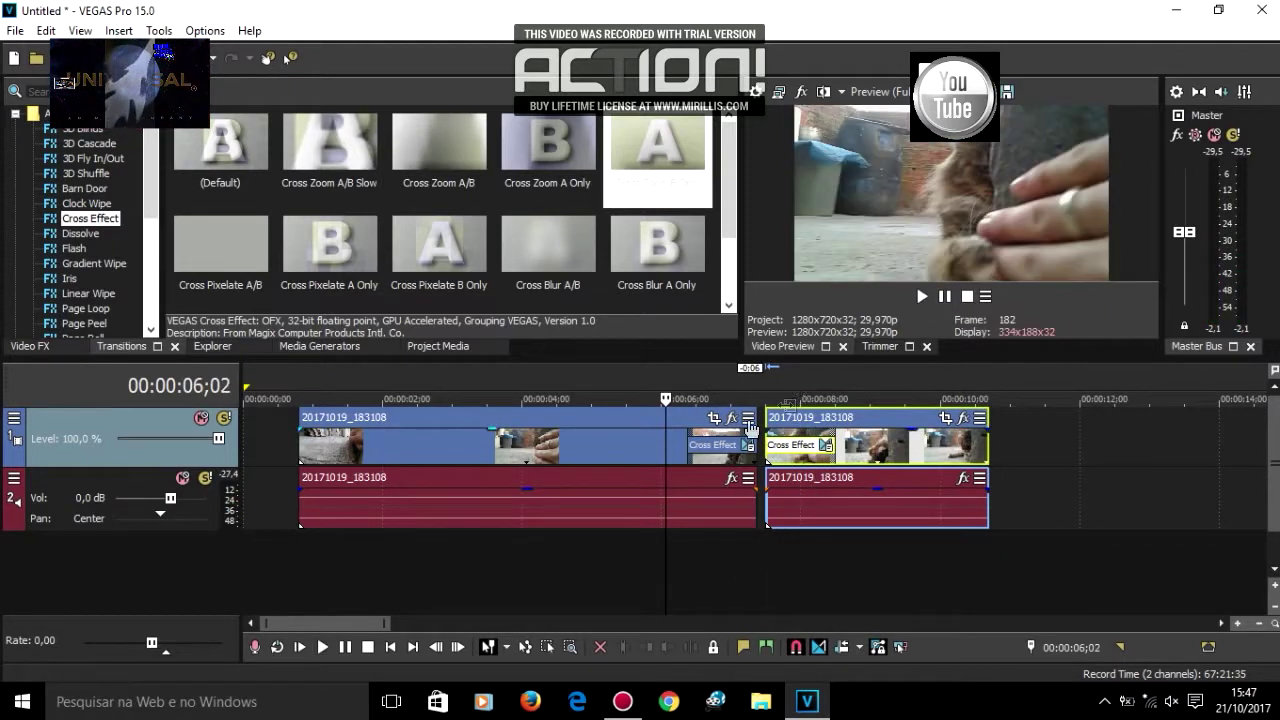
scroll(812, 396, "down", 2)
scroll(697, 459, "up", 1)
left_click(916, 297)
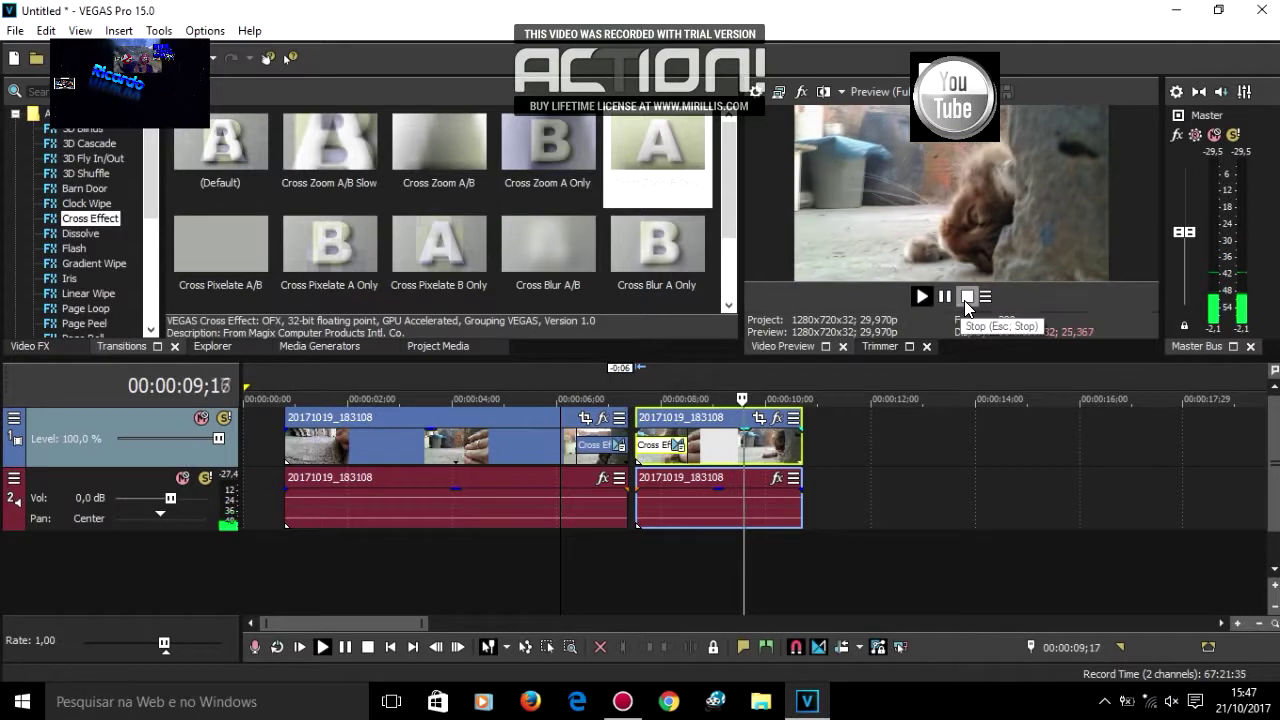
left_click(966, 297)
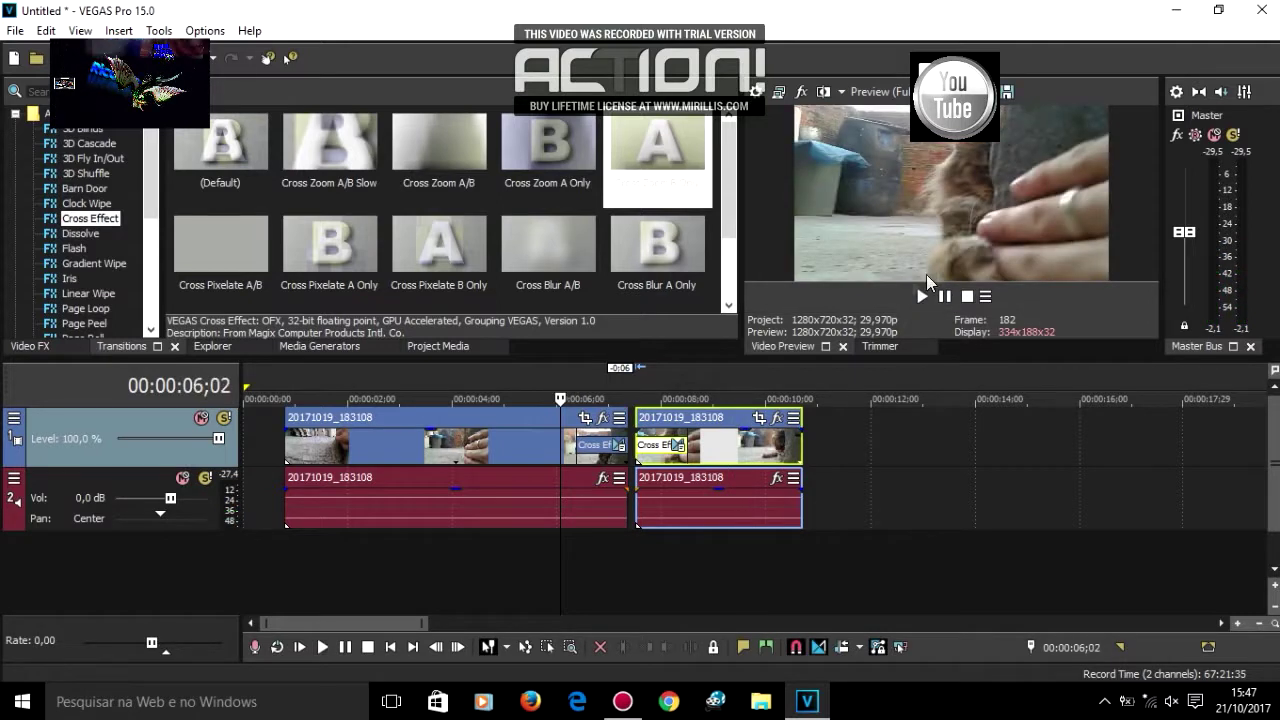
left_click(921, 296)
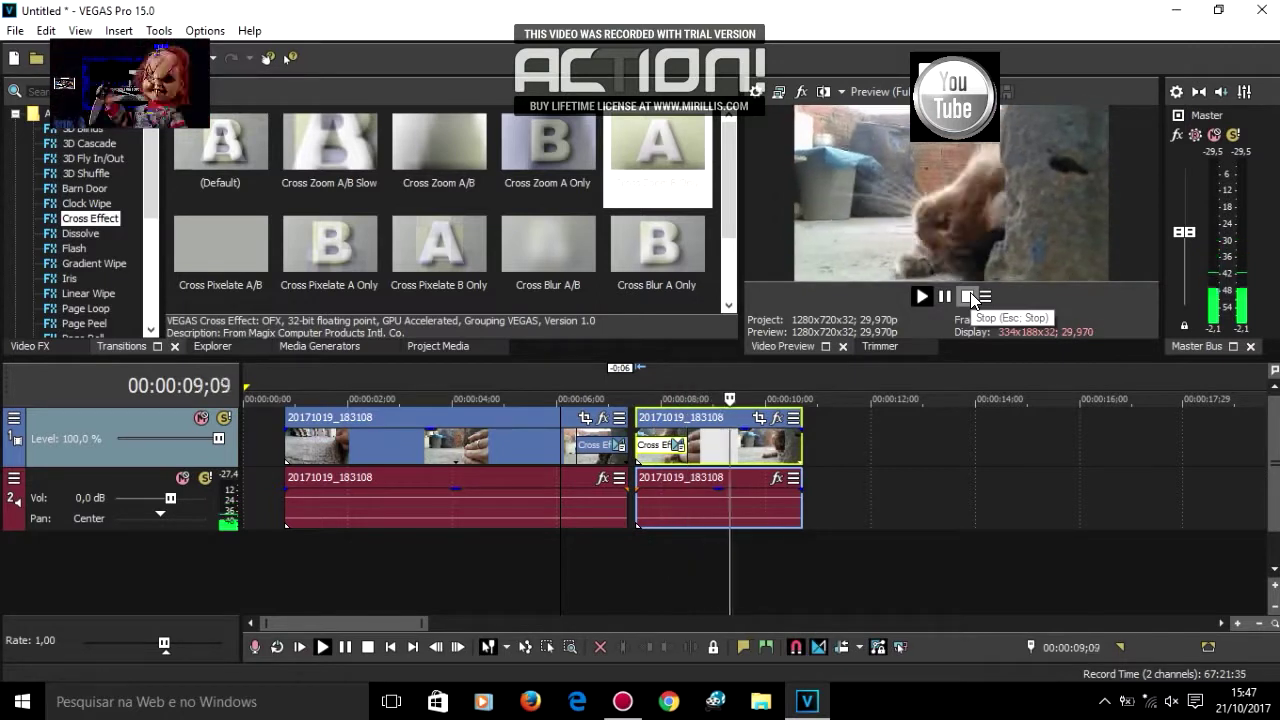
left_click(968, 297)
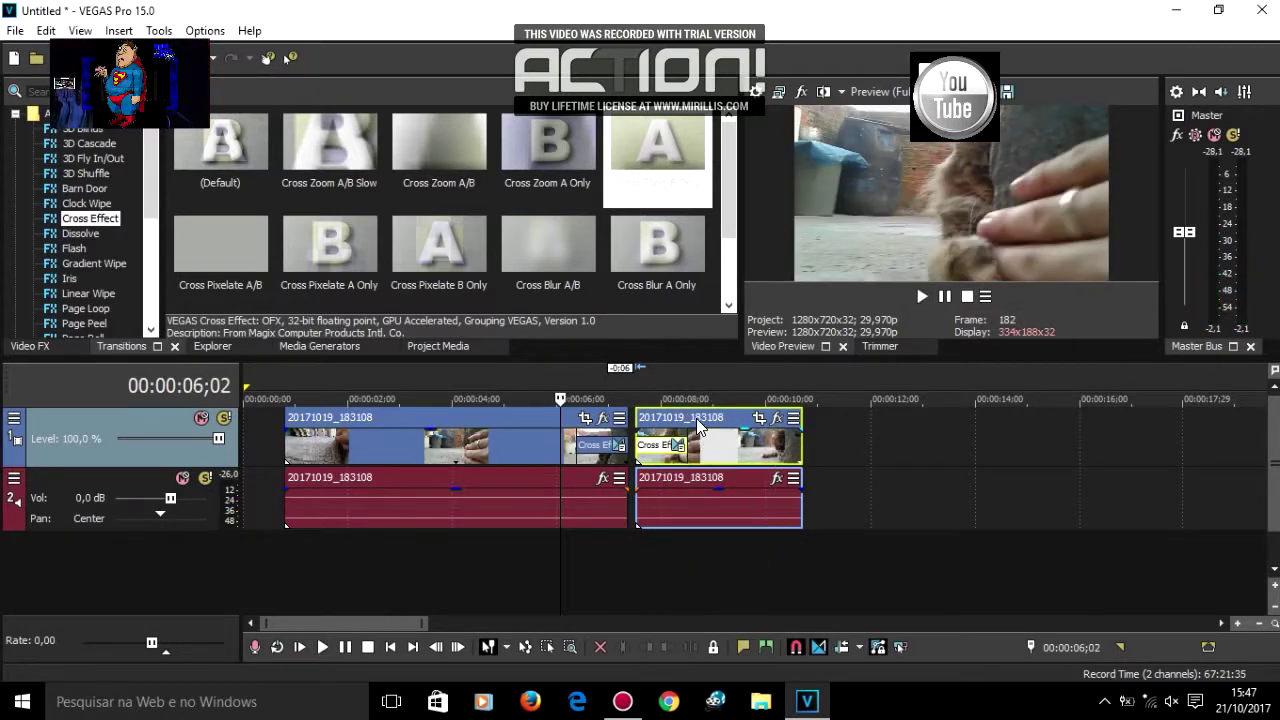
left_click(698, 425)
left_click(508, 578)
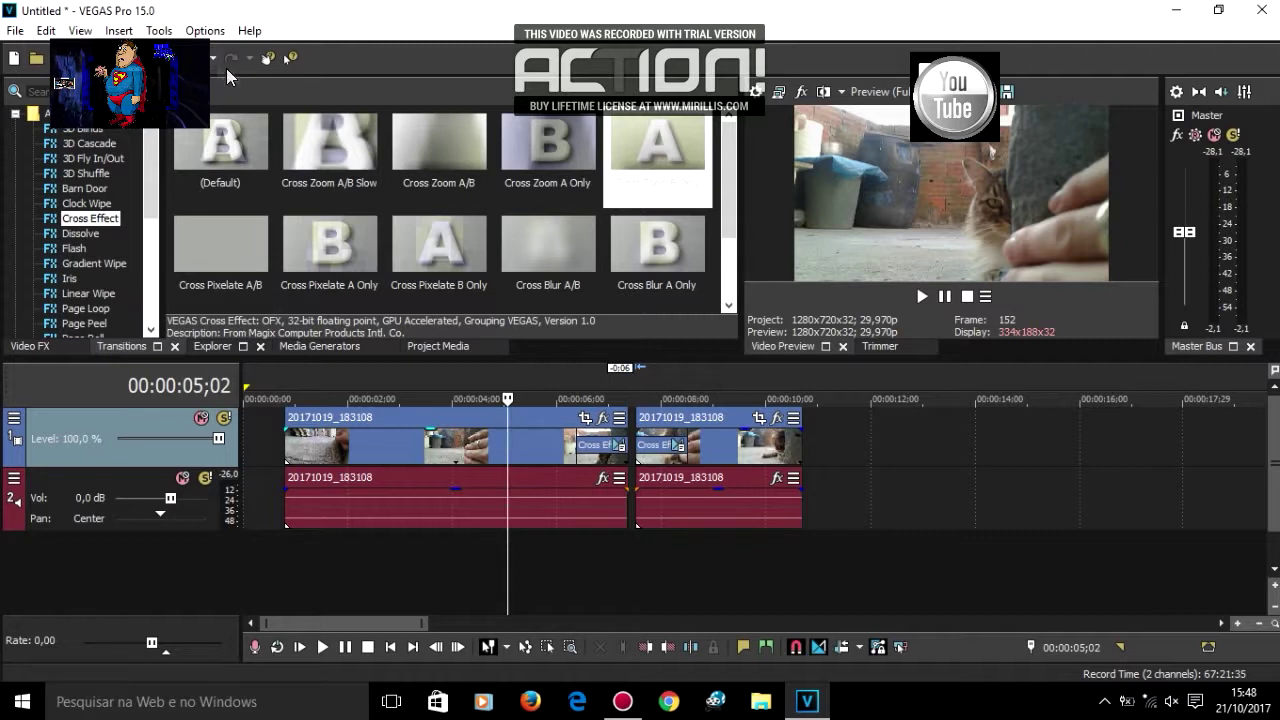
left_click(425, 563)
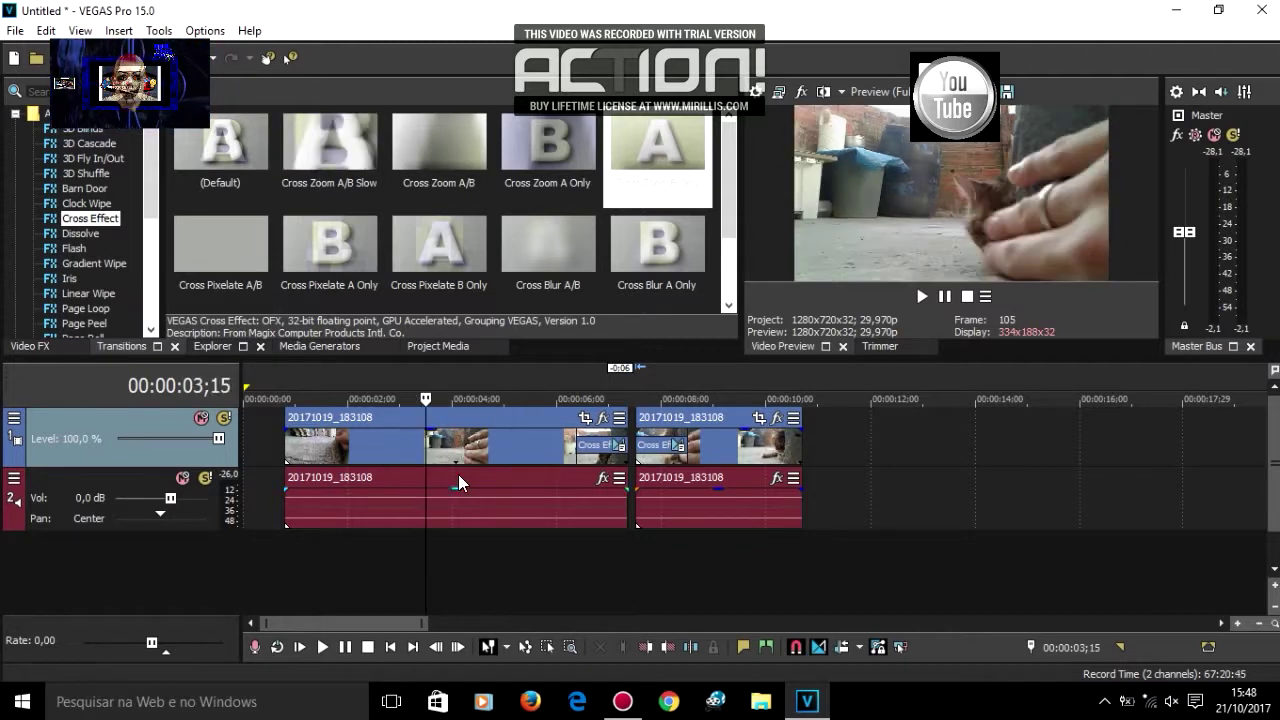
left_click(368, 496)
Step: Try the opacity adjustment on the first video clip and the gain adjustment on its audio
left_click(298, 442)
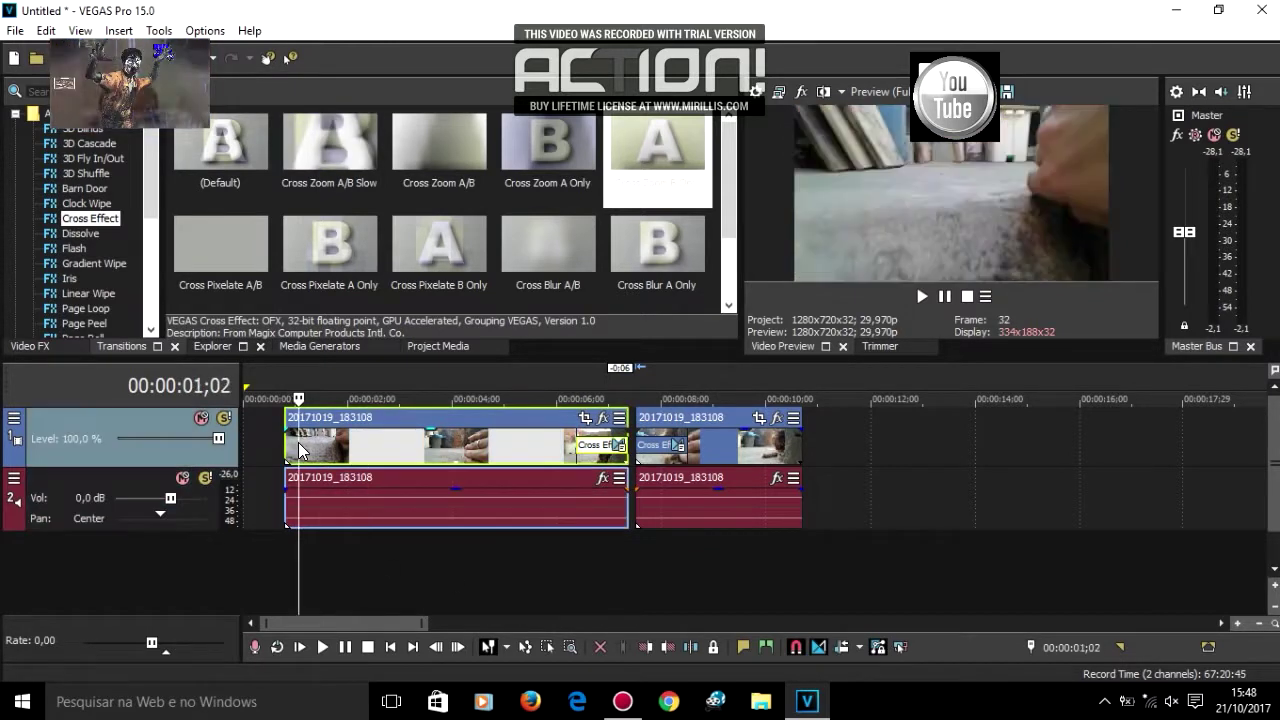
left_click(304, 448)
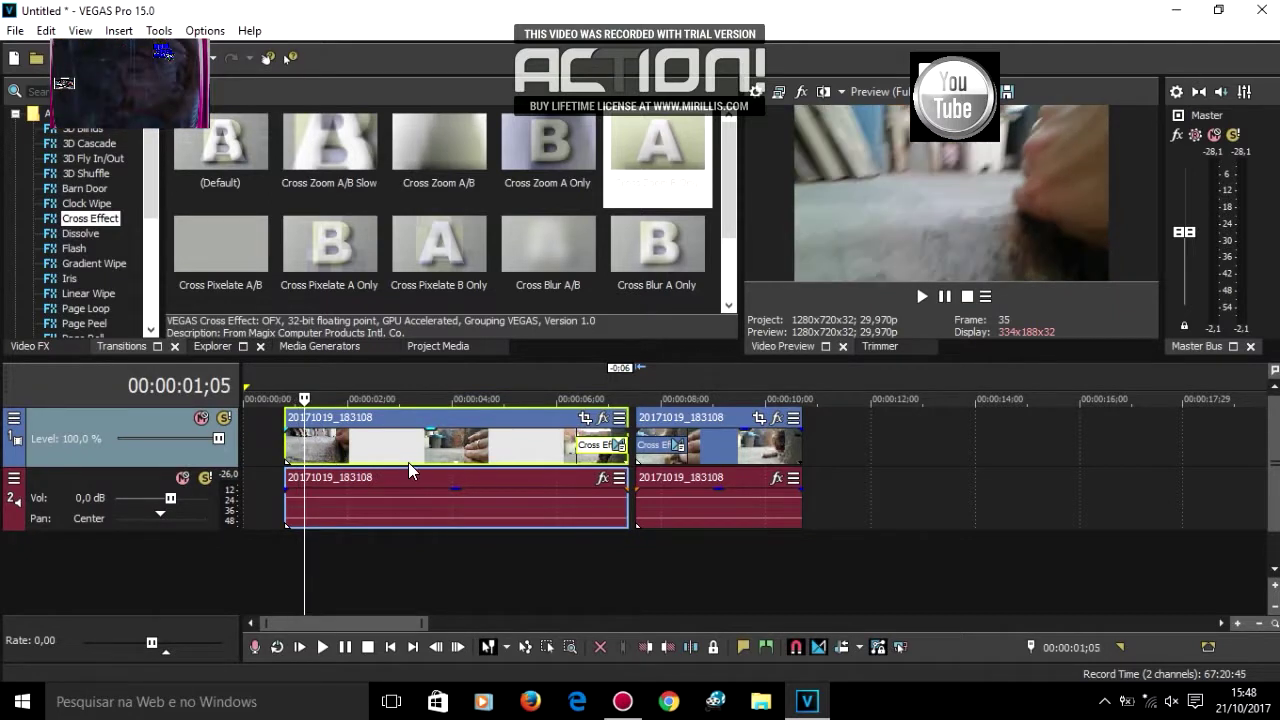
mouse_move(436, 432)
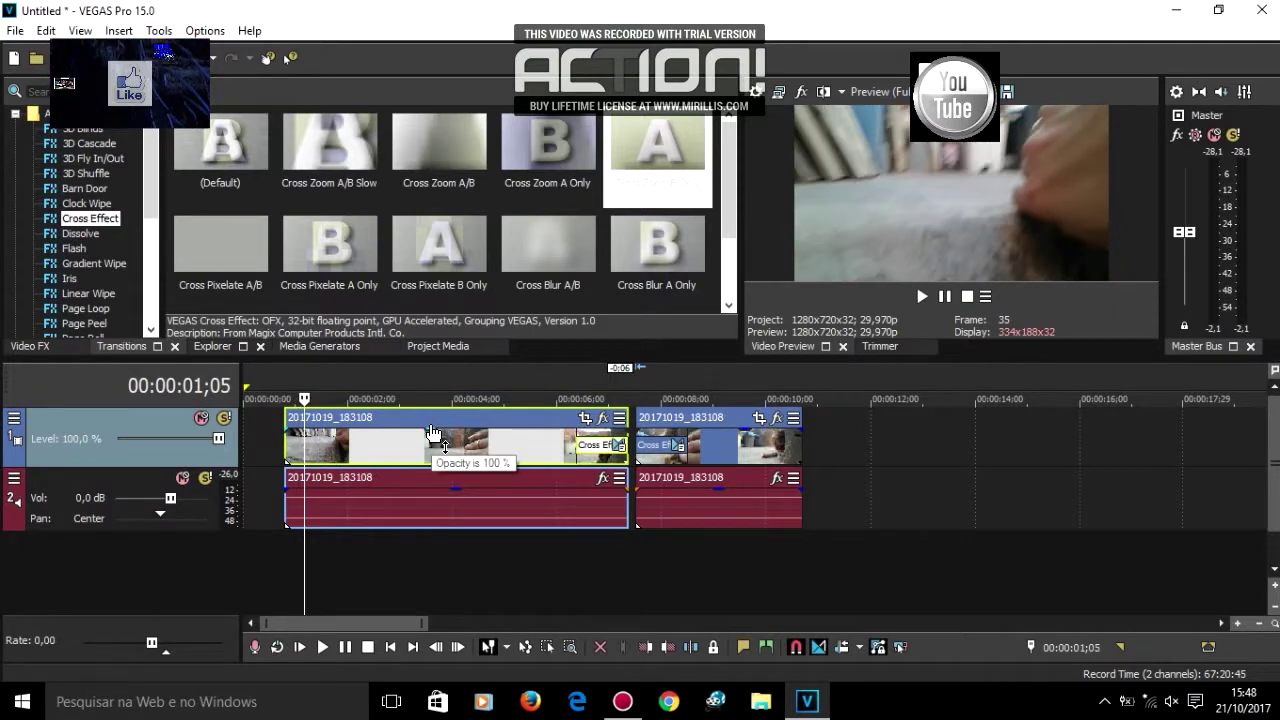
mouse_move(432, 445)
left_mouse_down()
mouse_move(431, 457)
mouse_move(432, 420)
left_mouse_up()
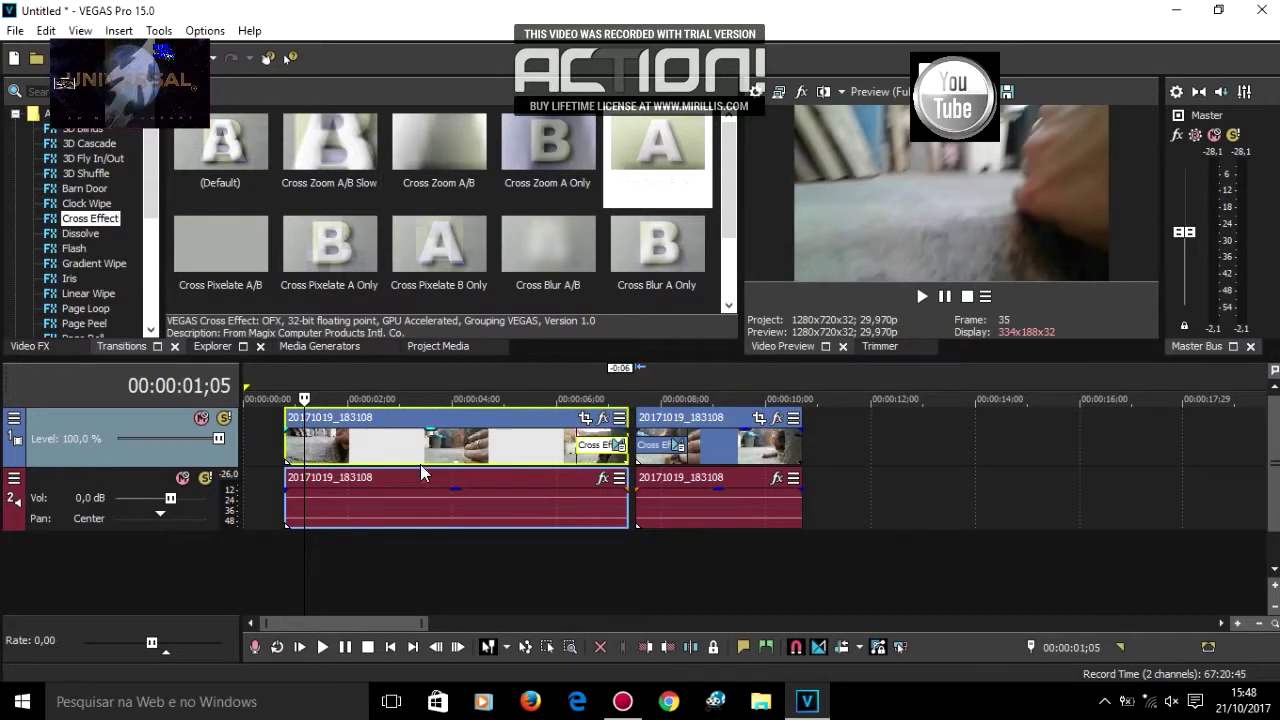
left_click(421, 485)
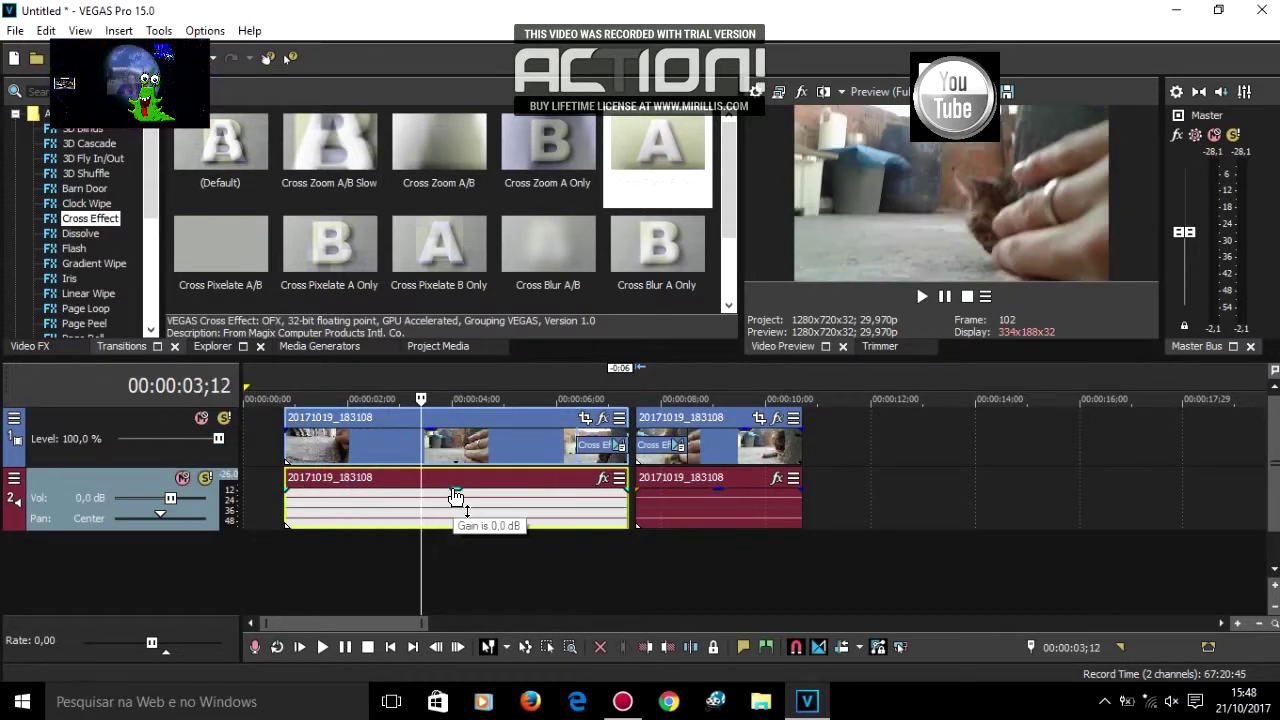
mouse_move(455, 497)
left_mouse_down()
mouse_move(456, 530)
mouse_move(455, 490)
left_mouse_up()
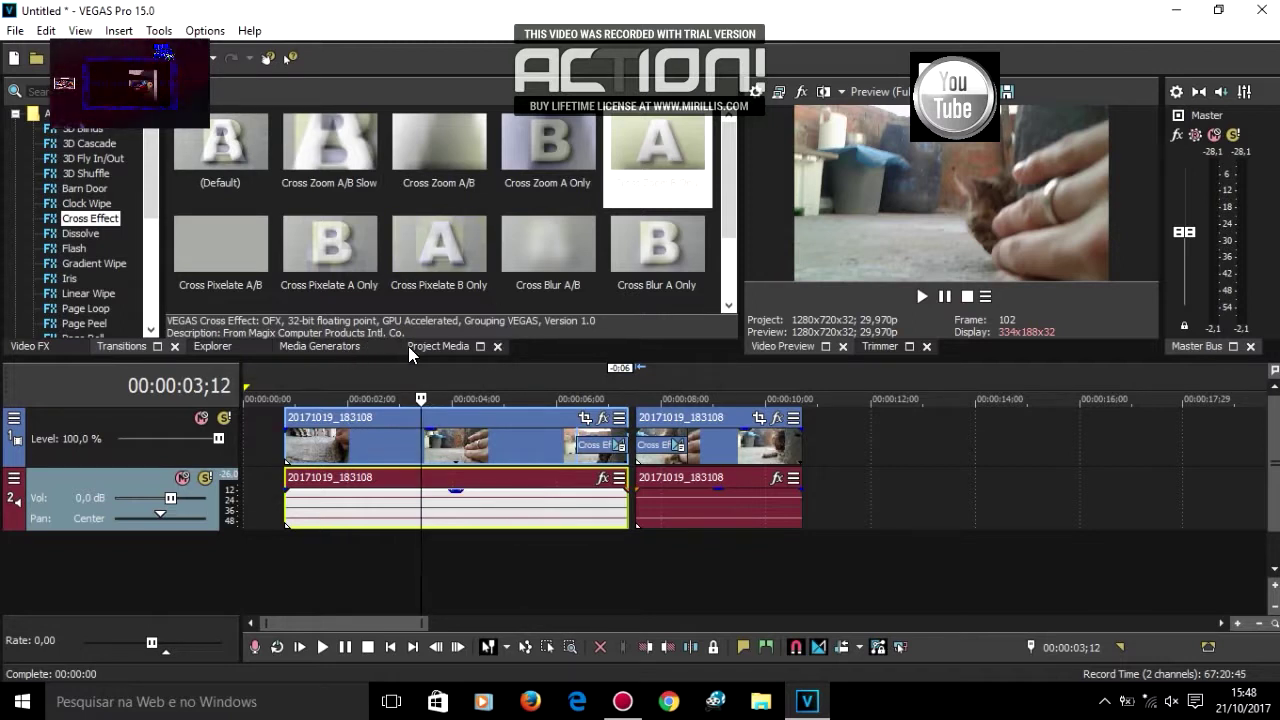
Step: Show the project media, preselect the cachorro_mau audio file and unmute the system speakers
left_click(436, 344)
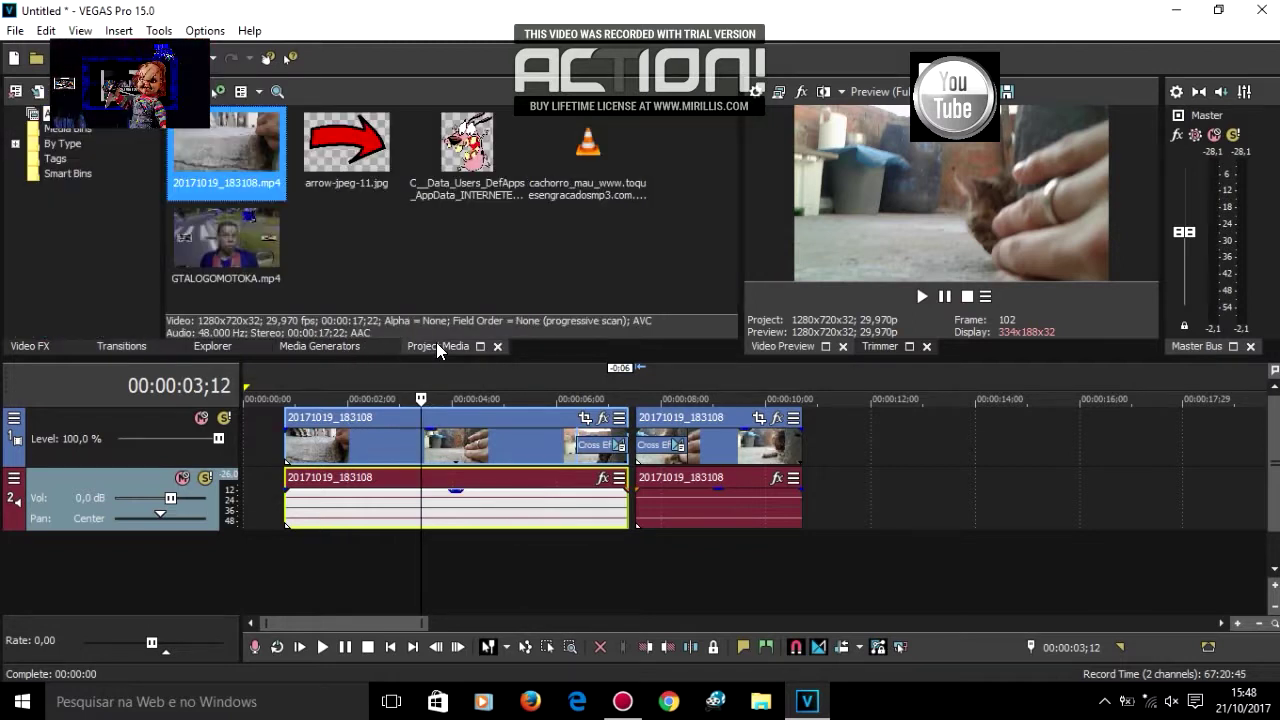
left_click(830, 482)
left_click(528, 536)
left_click(284, 550)
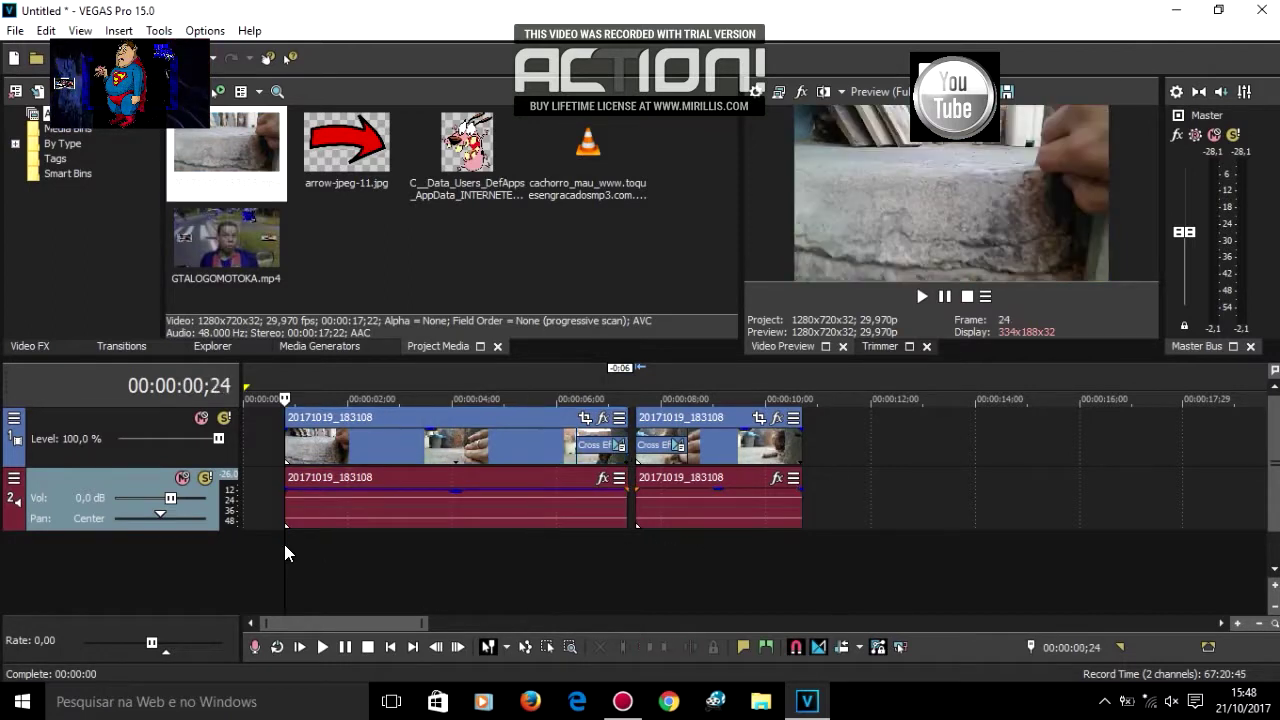
left_click(594, 142)
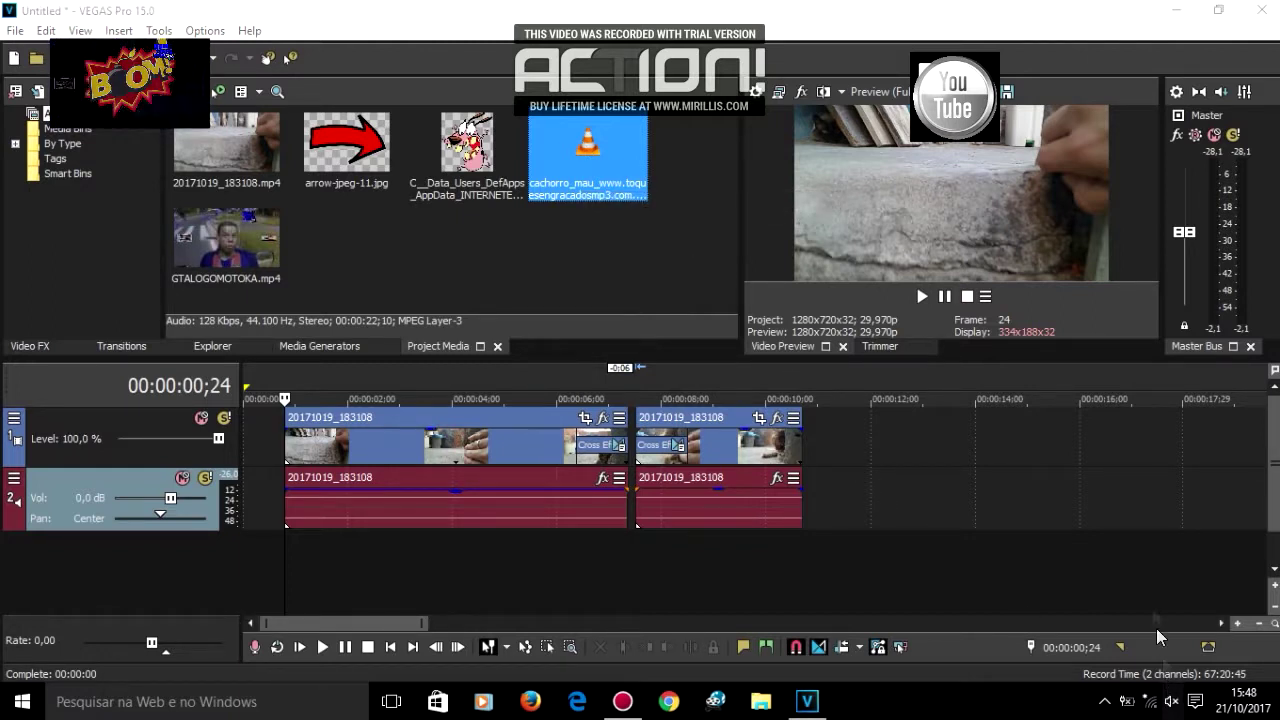
left_click(1171, 701)
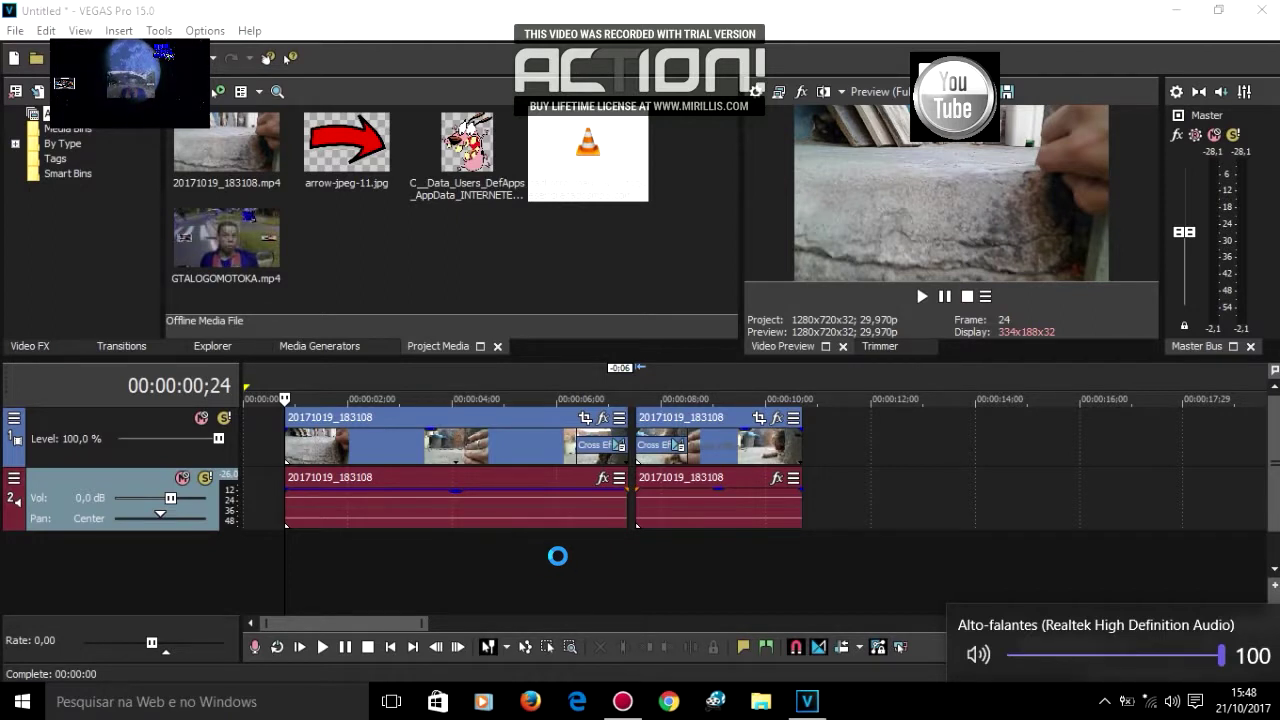
left_click(588, 398)
Step: Insert a new audio track and place the cachorro_mau audio on it, aligned with the start of the first clip
left_click(590, 158)
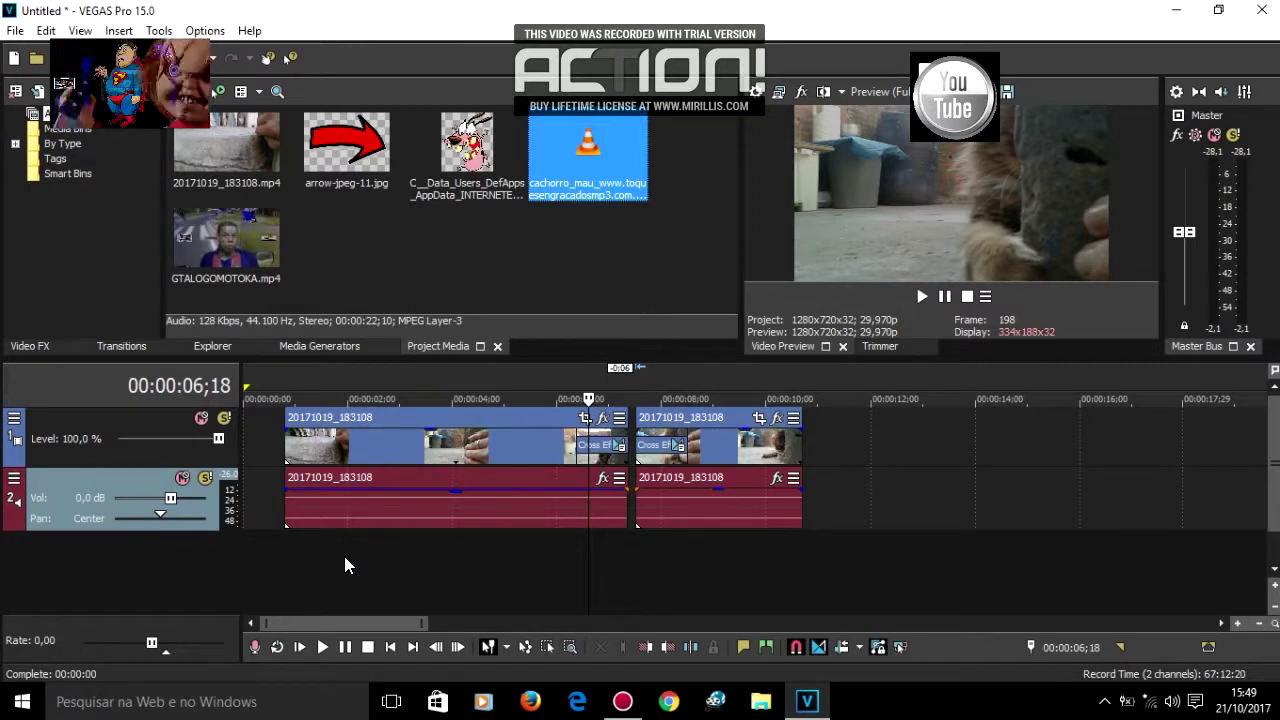
right_click(377, 558)
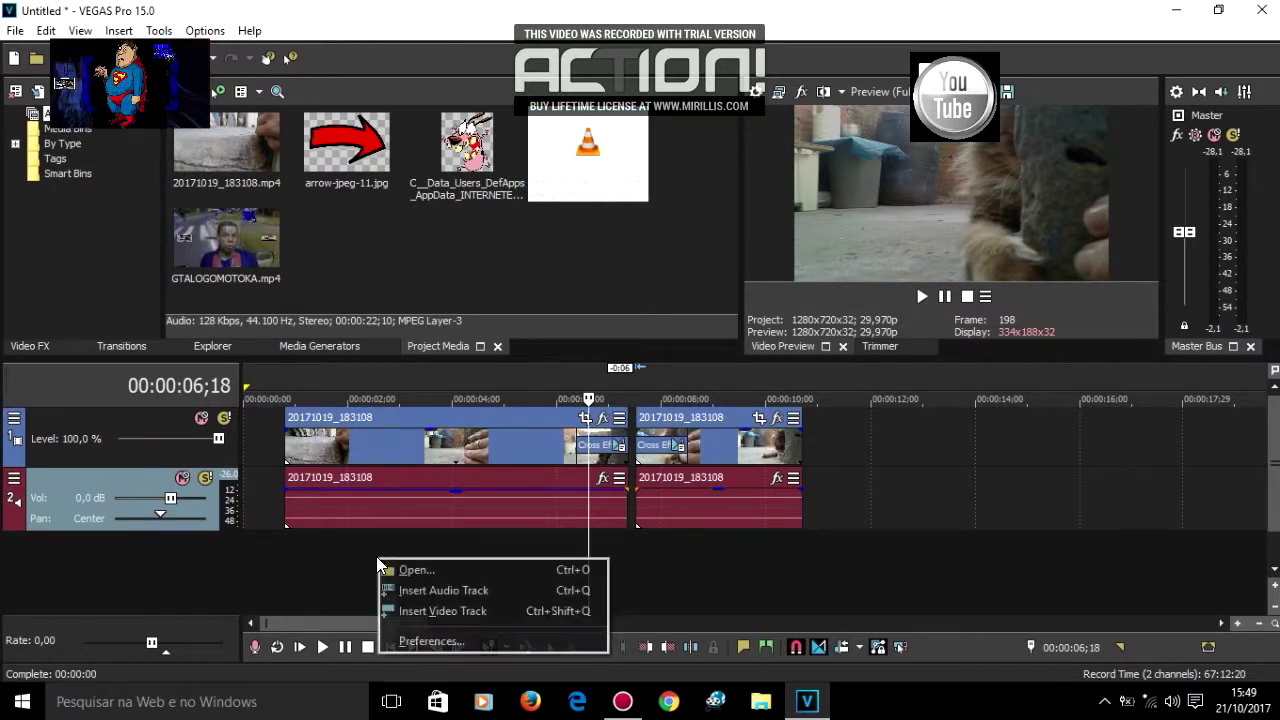
left_click(414, 590)
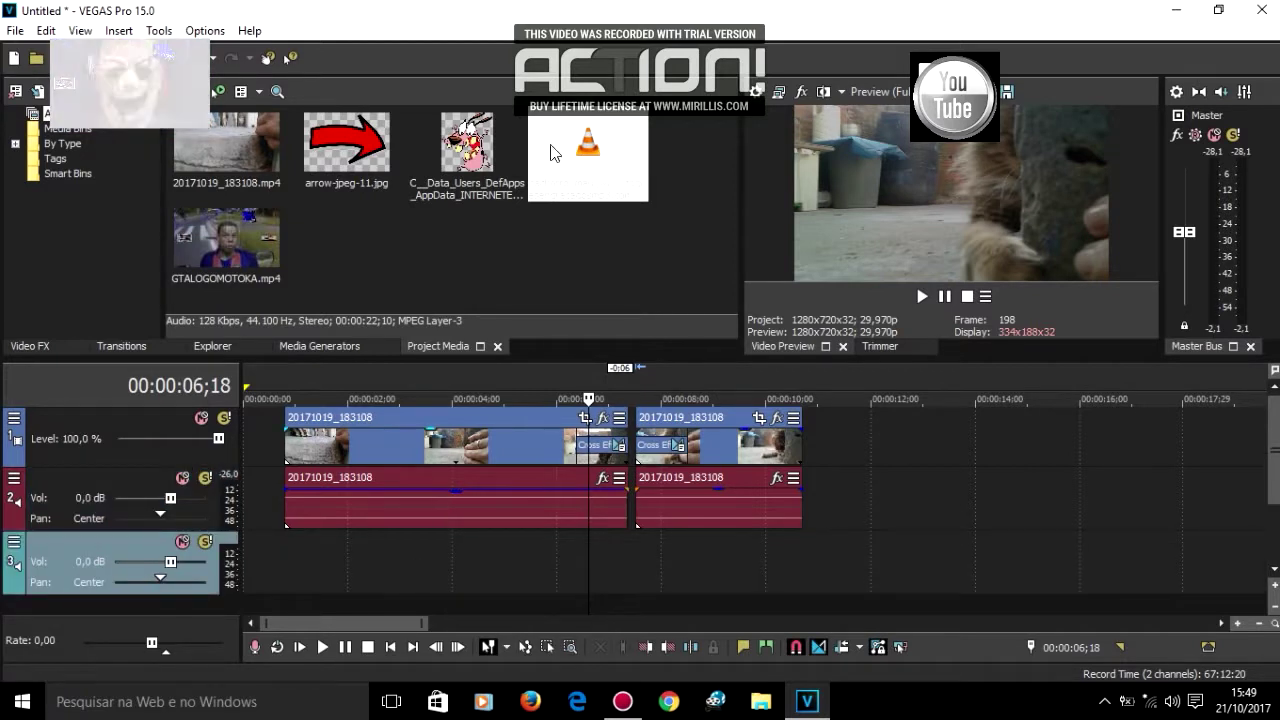
left_click_drag(597, 190, 314, 574)
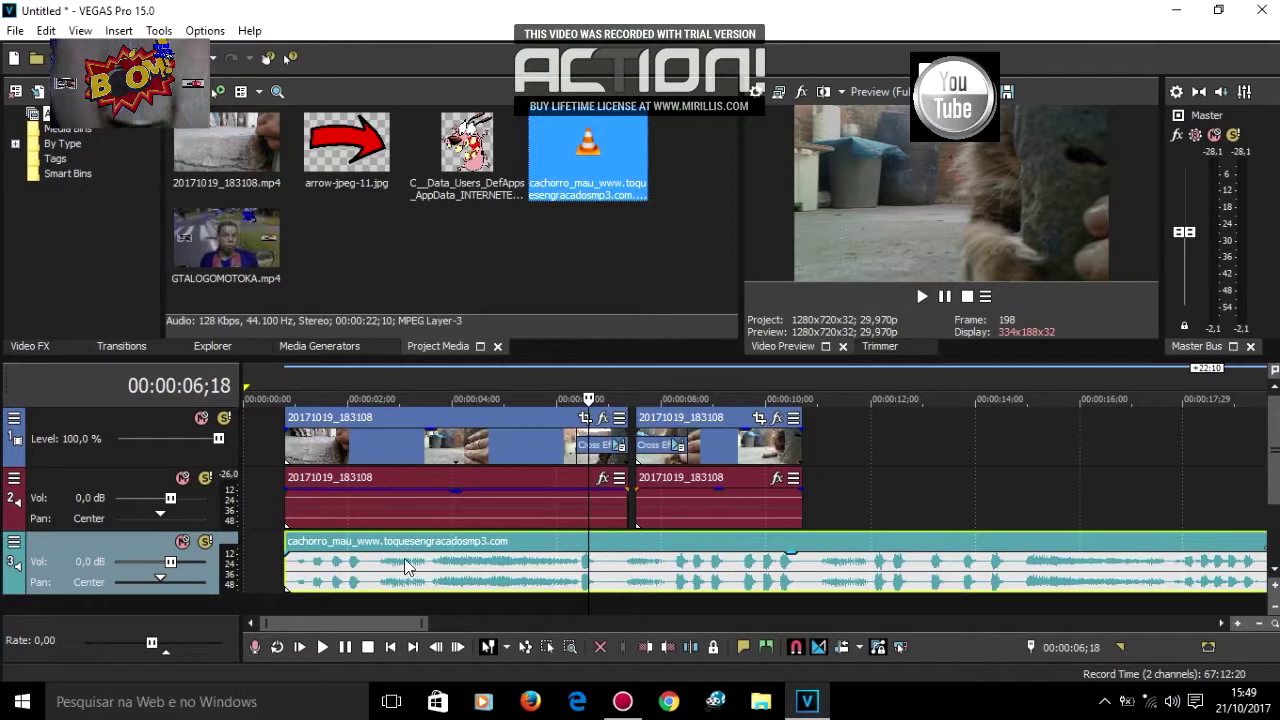
Step: Raise the Master bus volume to 8.4 dB and play back from 00:00:00;16 to hear the added audio
left_click(330, 564)
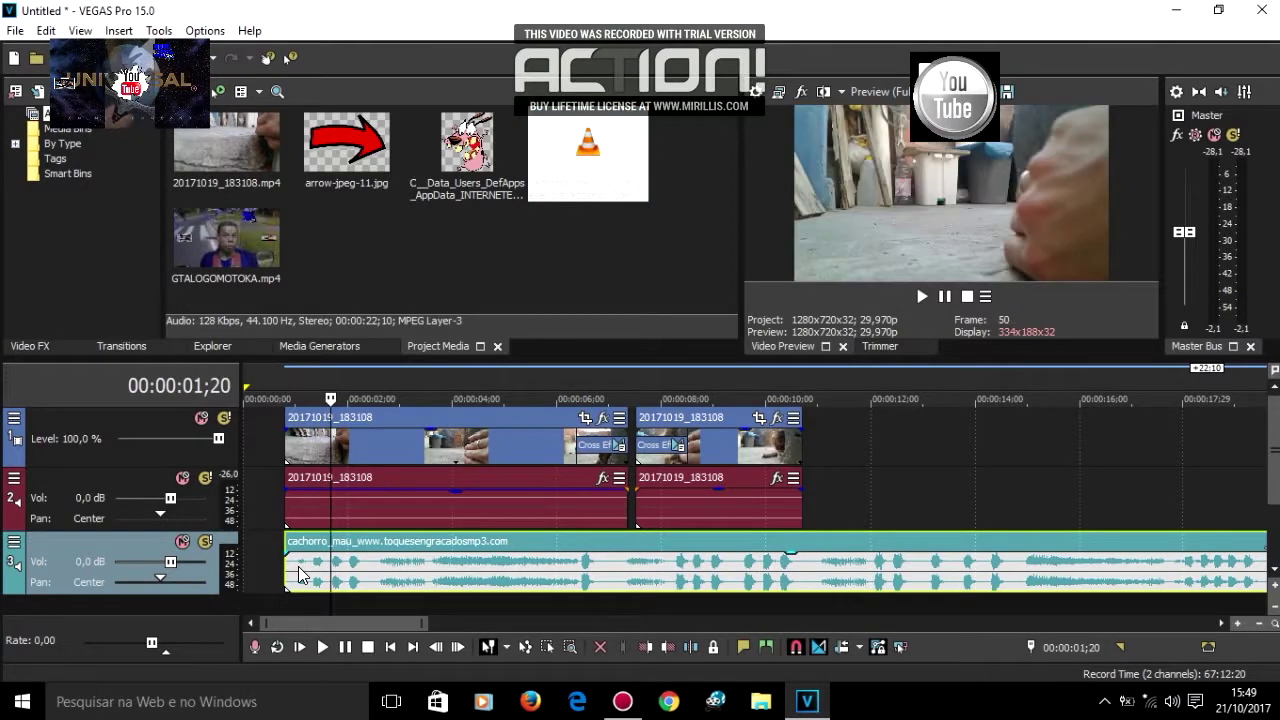
left_click(300, 570)
left_click(386, 570)
left_click(397, 575)
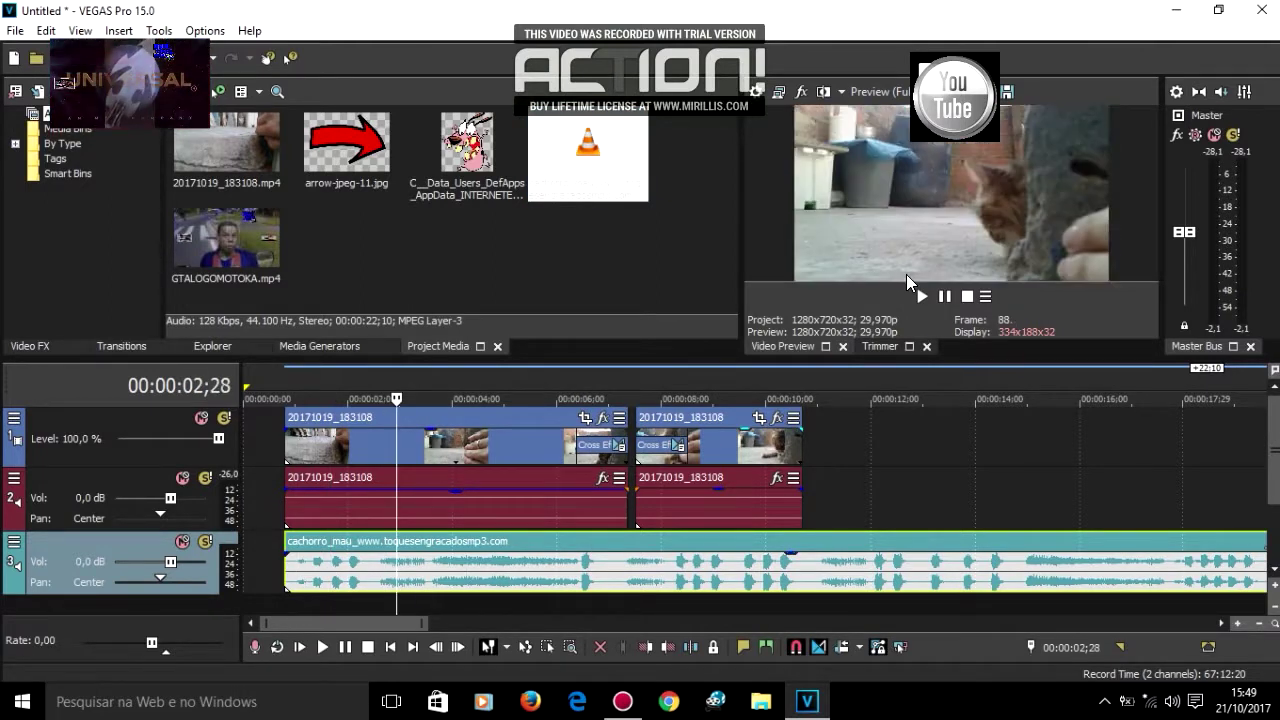
left_click_drag(1184, 232, 1183, 176)
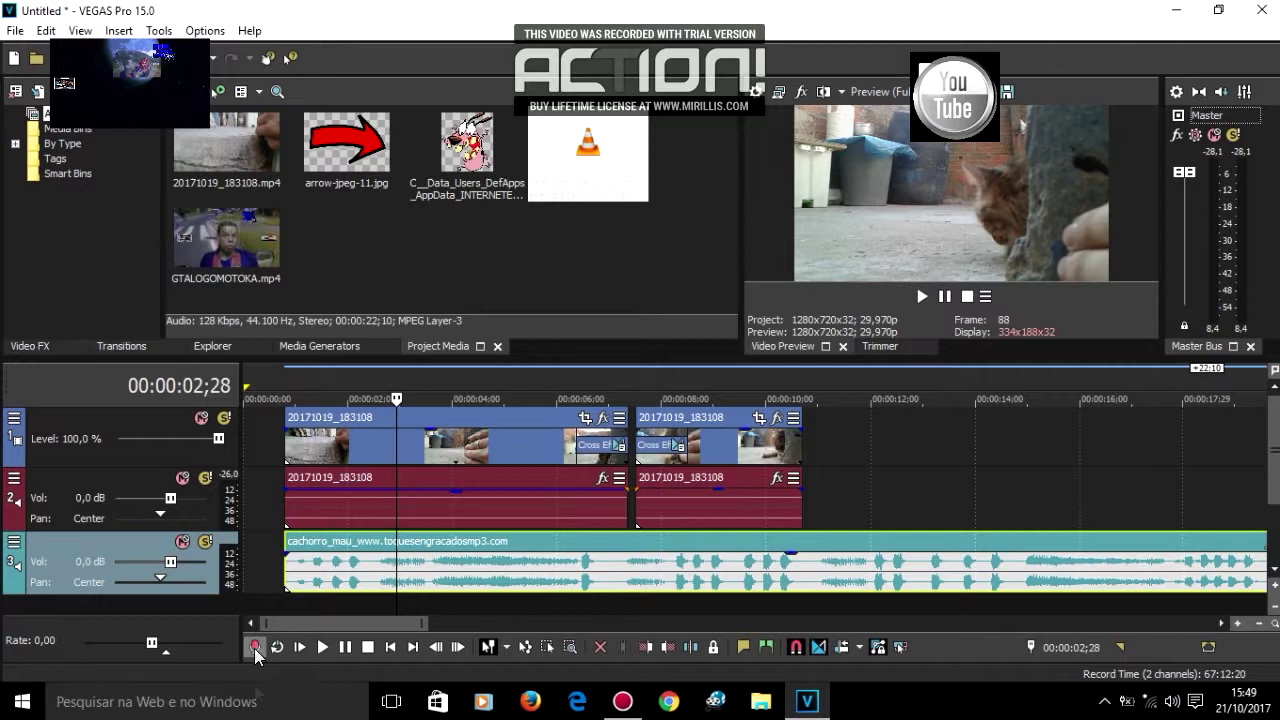
left_click(270, 590)
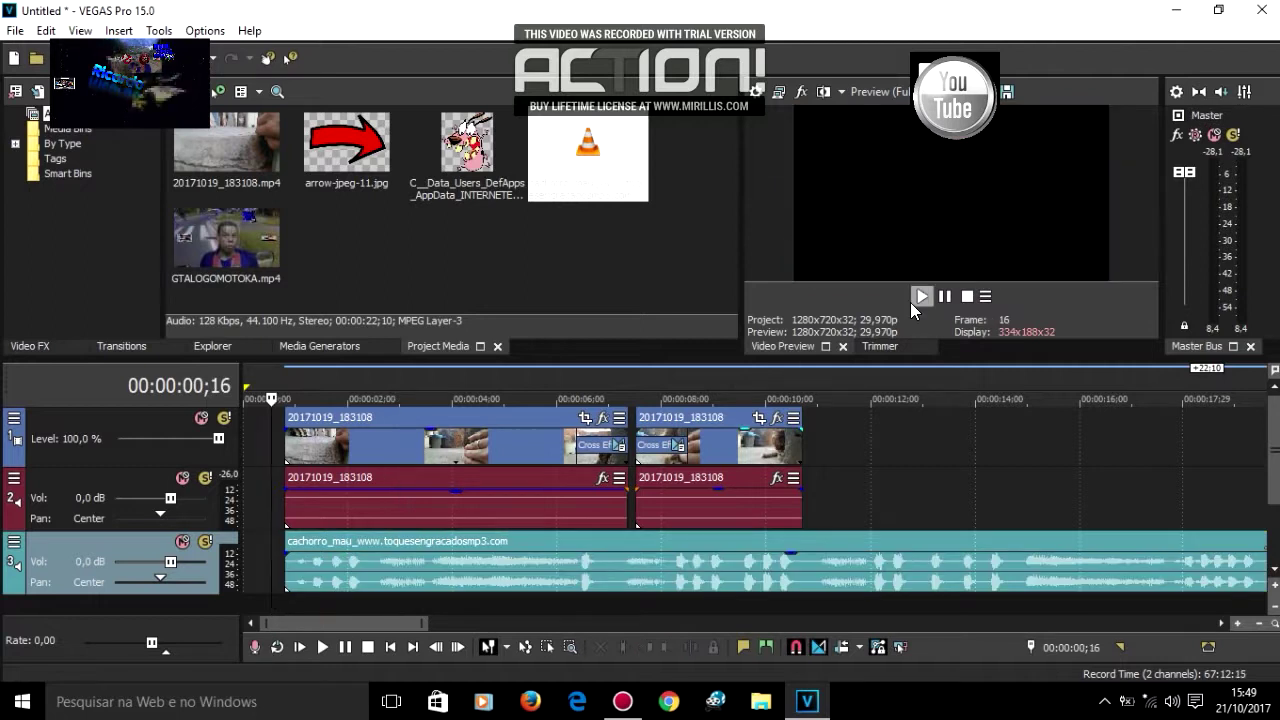
left_click(916, 305)
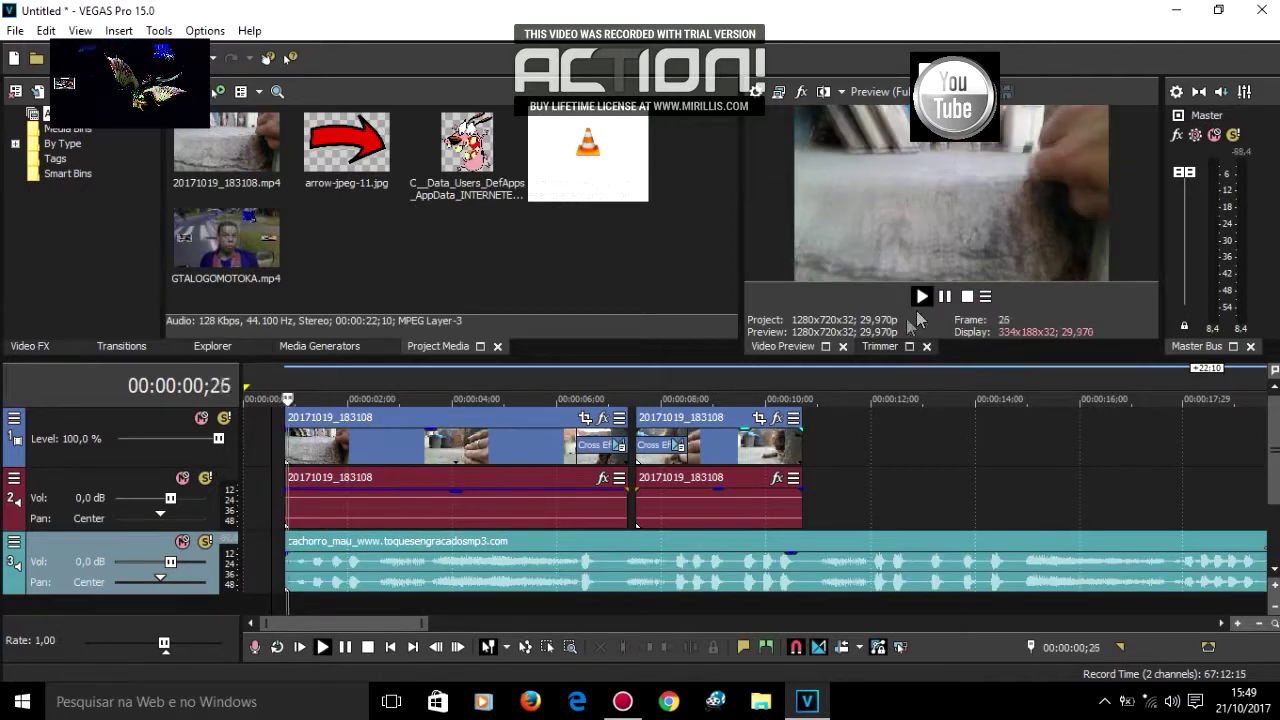
left_click(967, 297)
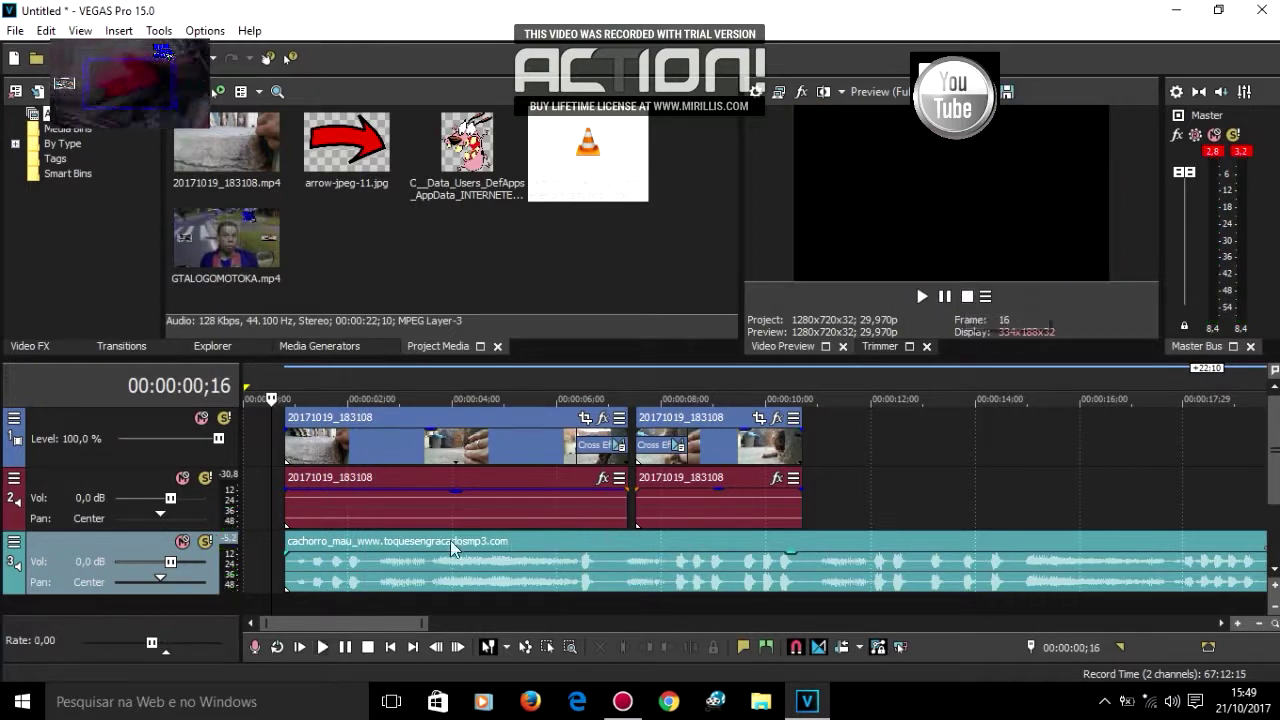
Step: Try a short fade-in at the start of the cachorro_mau audio and undo it
left_click(288, 558)
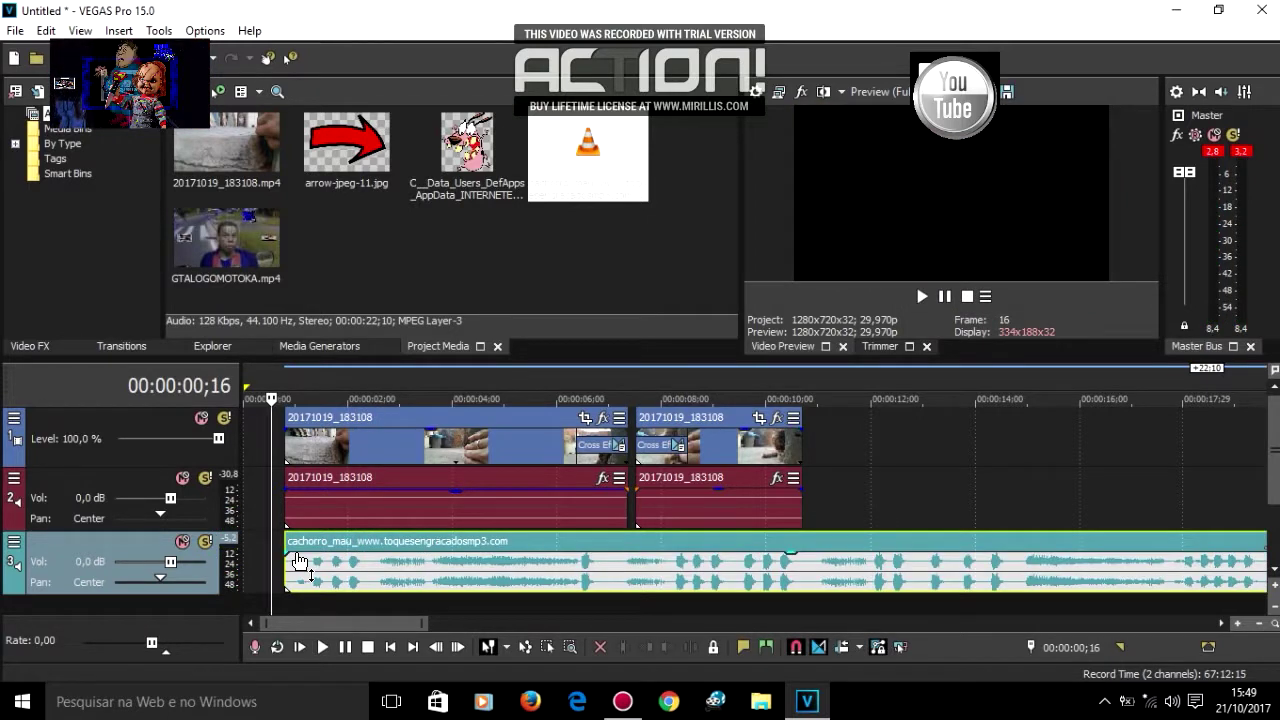
left_click_drag(280, 549, 314, 552)
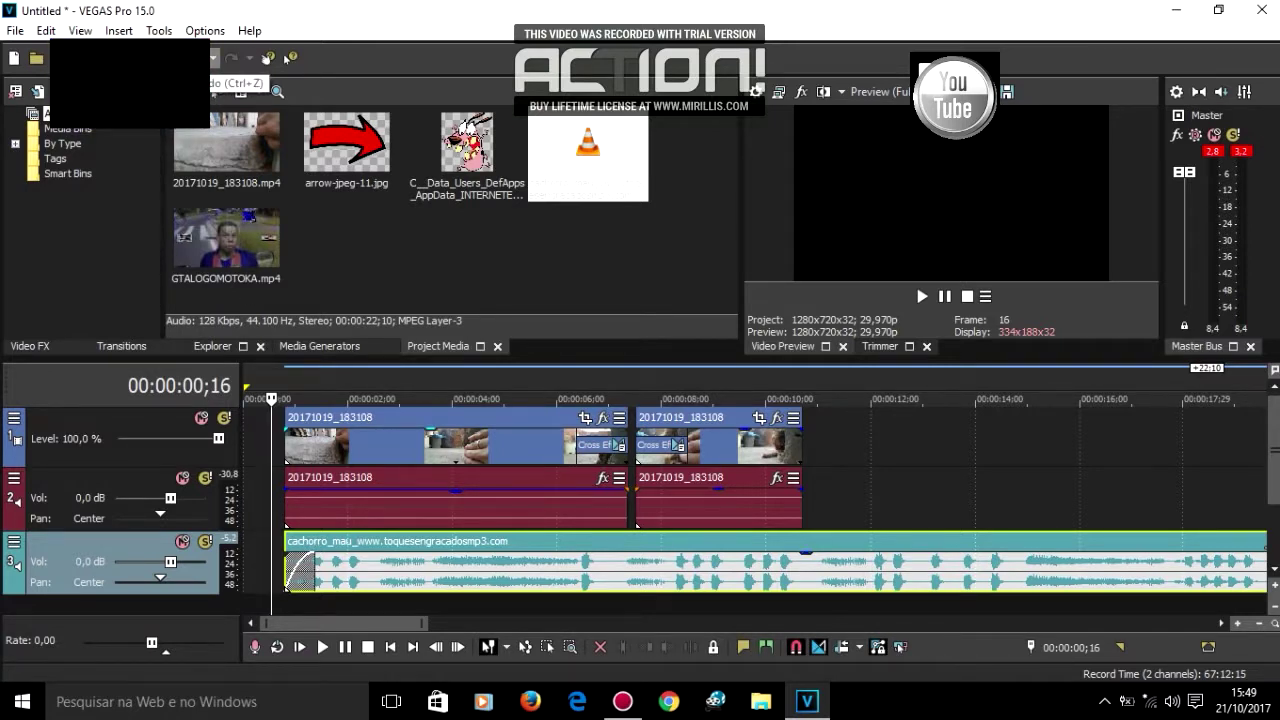
key("ctrl+z")
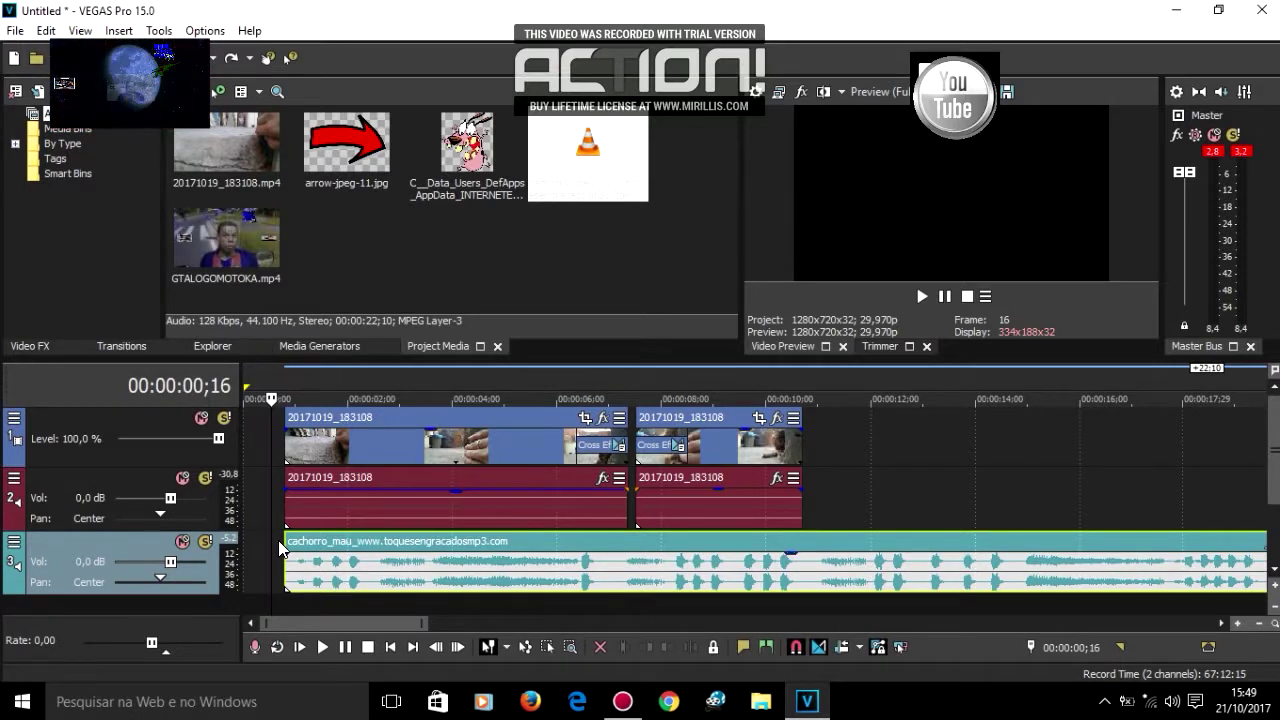
Step: Listen to the start of the cachorro_mau audio without a fade and give it a fade-in of about 1 second
left_click(921, 300)
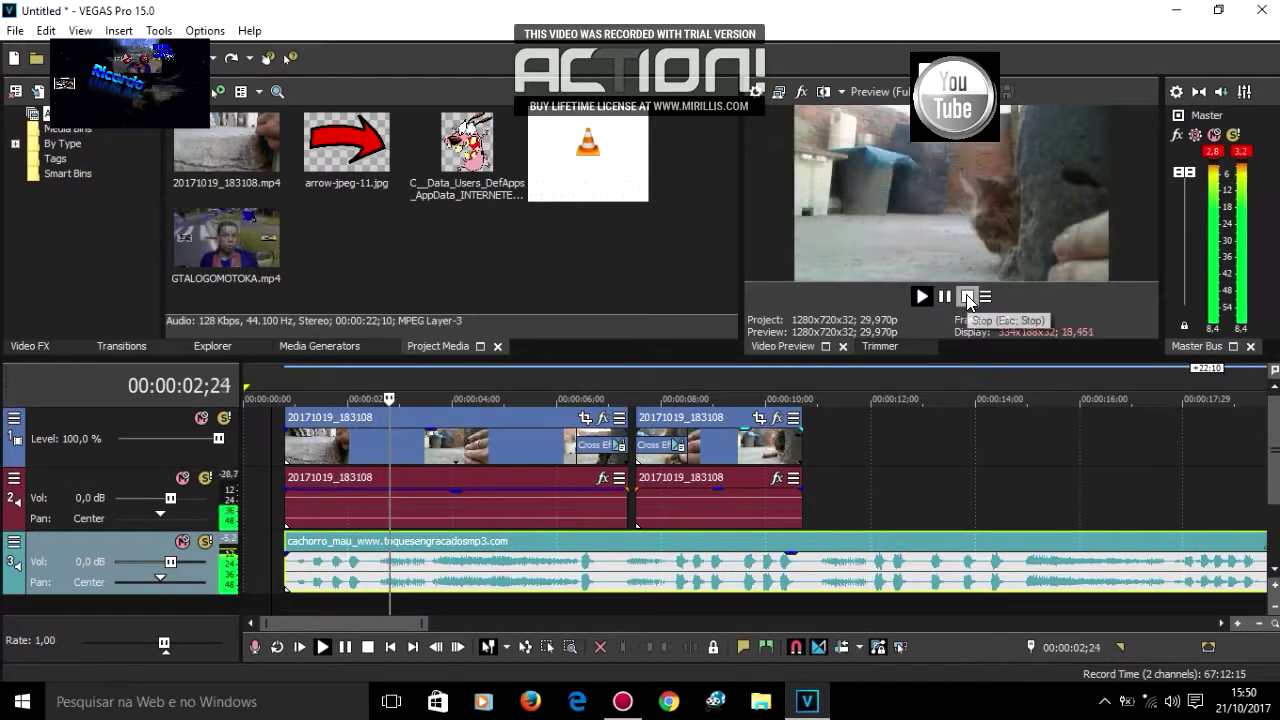
left_click(968, 297)
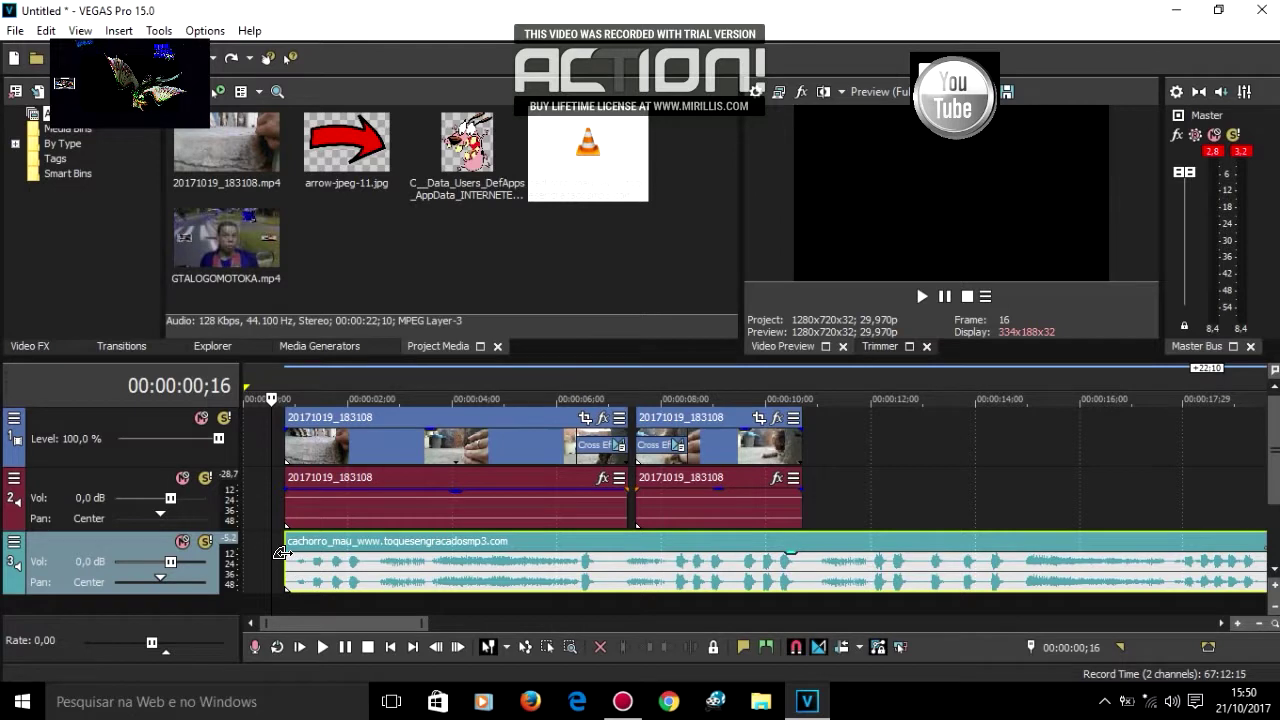
left_click_drag(287, 549, 334, 556)
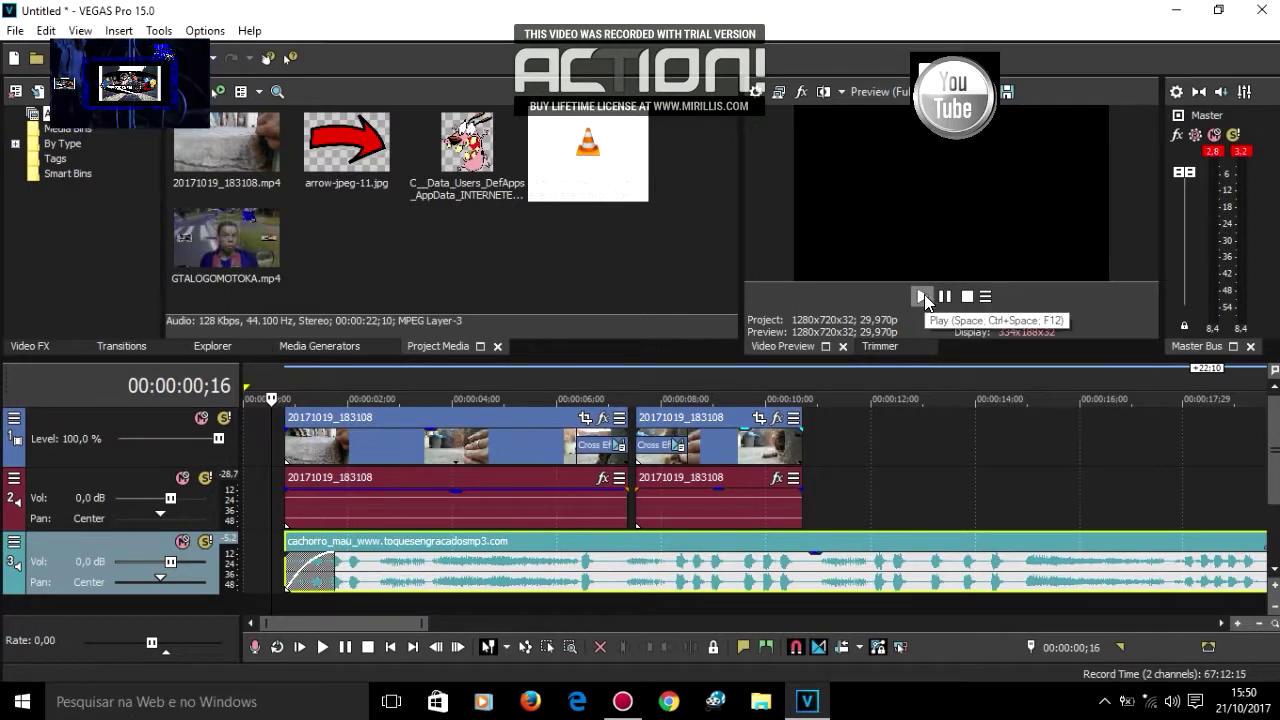
Step: Play back the start of the timeline repeatedly to hear the fade-in on the cachorro_mau audio
left_click(921, 297)
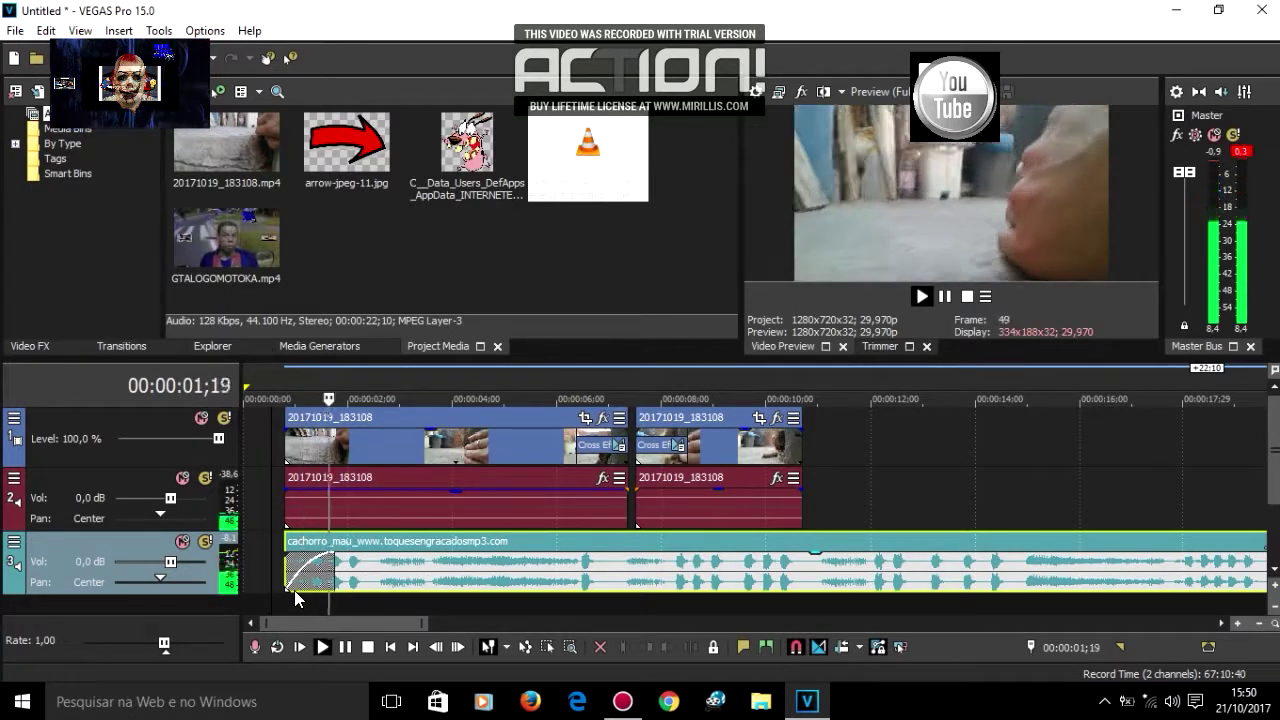
left_click(920, 298)
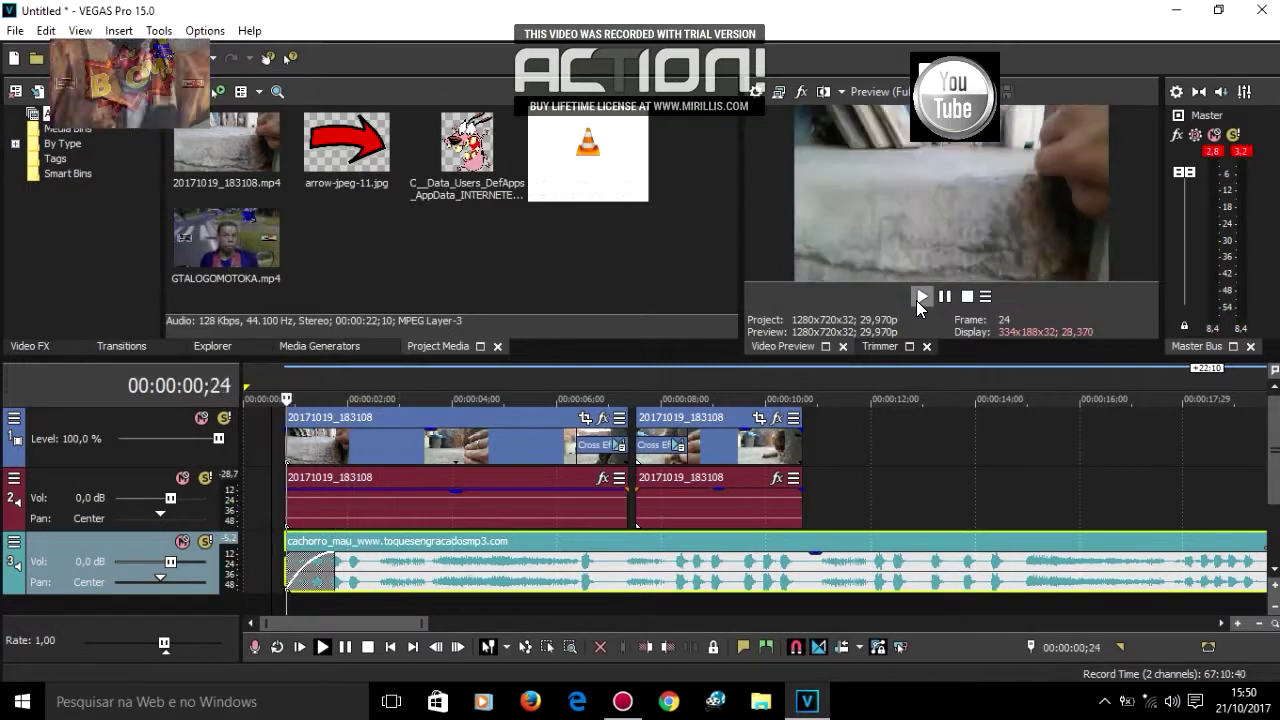
left_click(920, 298)
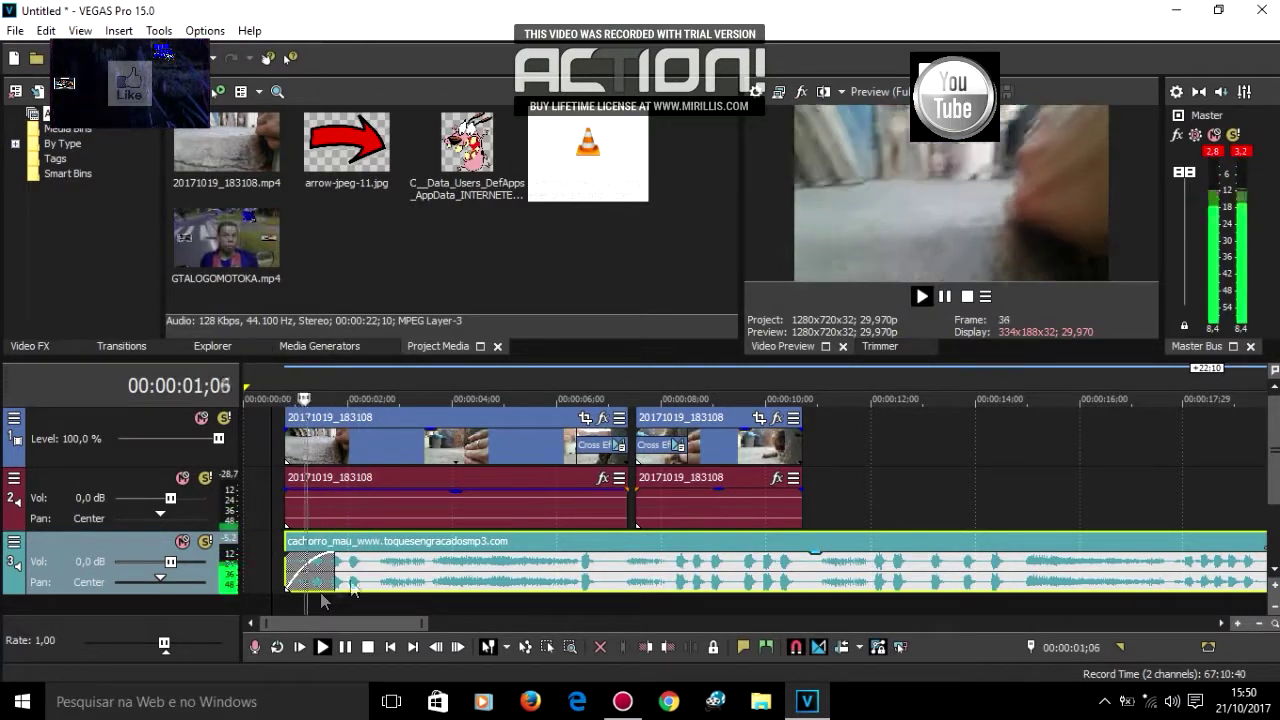
left_click(968, 297)
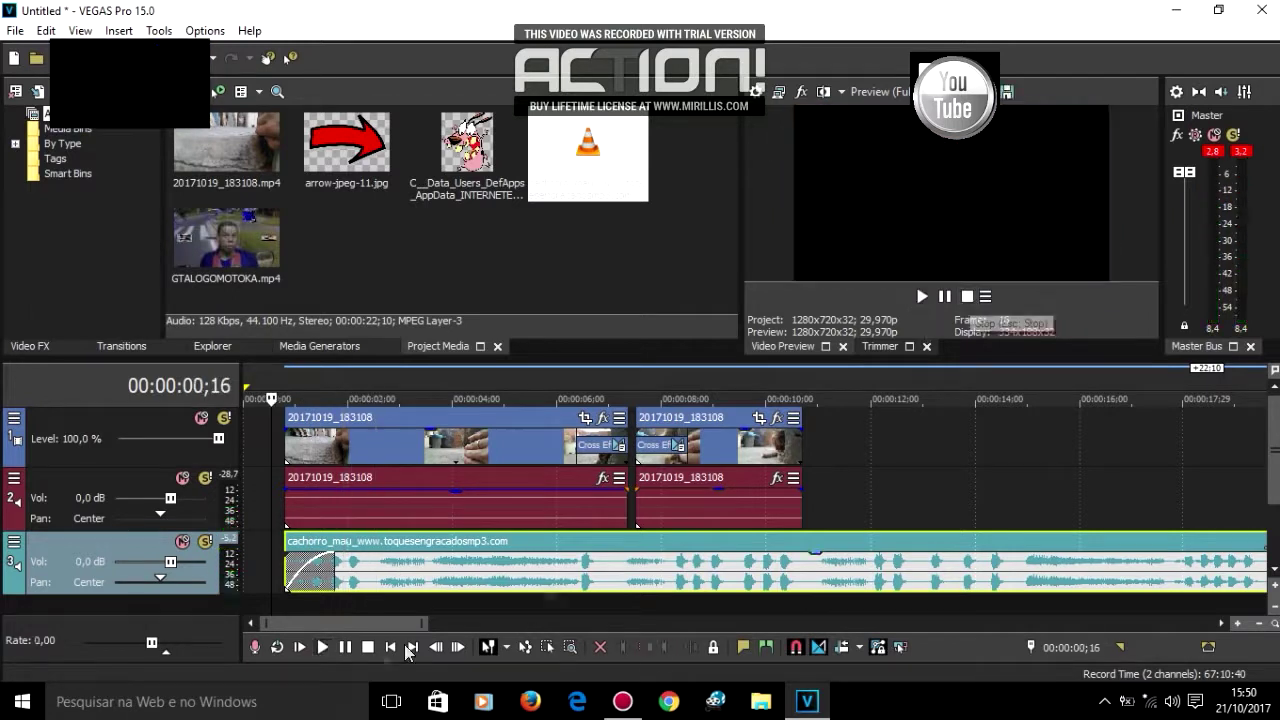
Step: Lengthen the cachorro_mau audio's fade-in to about 1.4 seconds and play back the start to check it
left_click_drag(338, 547, 360, 548)
left_click(921, 296)
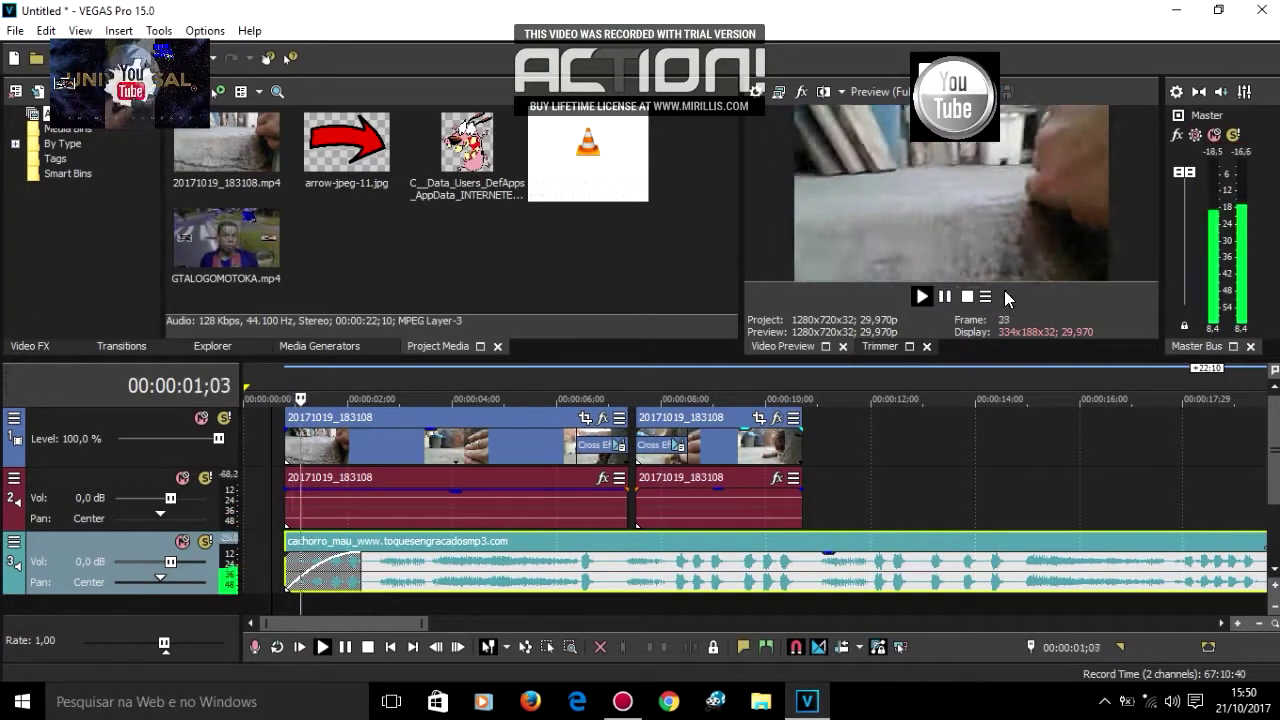
left_click(968, 297)
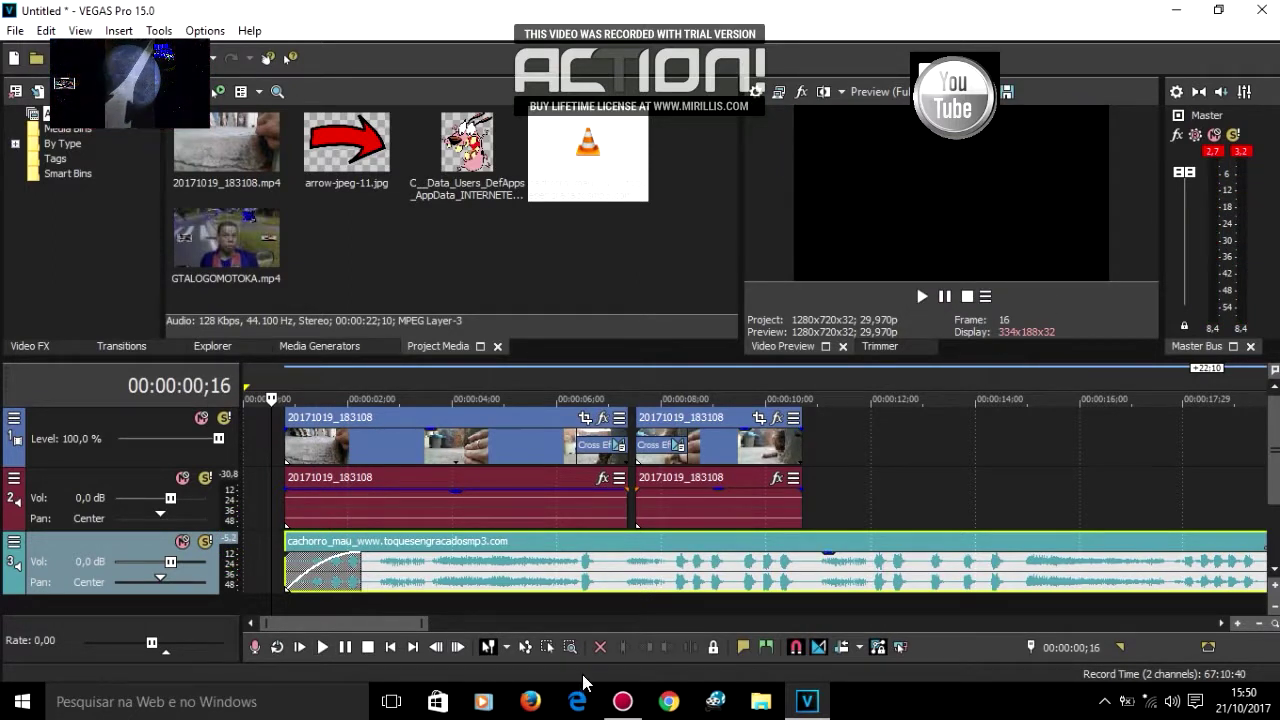
Step: Trim the end of the cachorro_mau audio back so it finishes together with the last 20171019_183108 video clip
left_click_drag(394, 622, 456, 624)
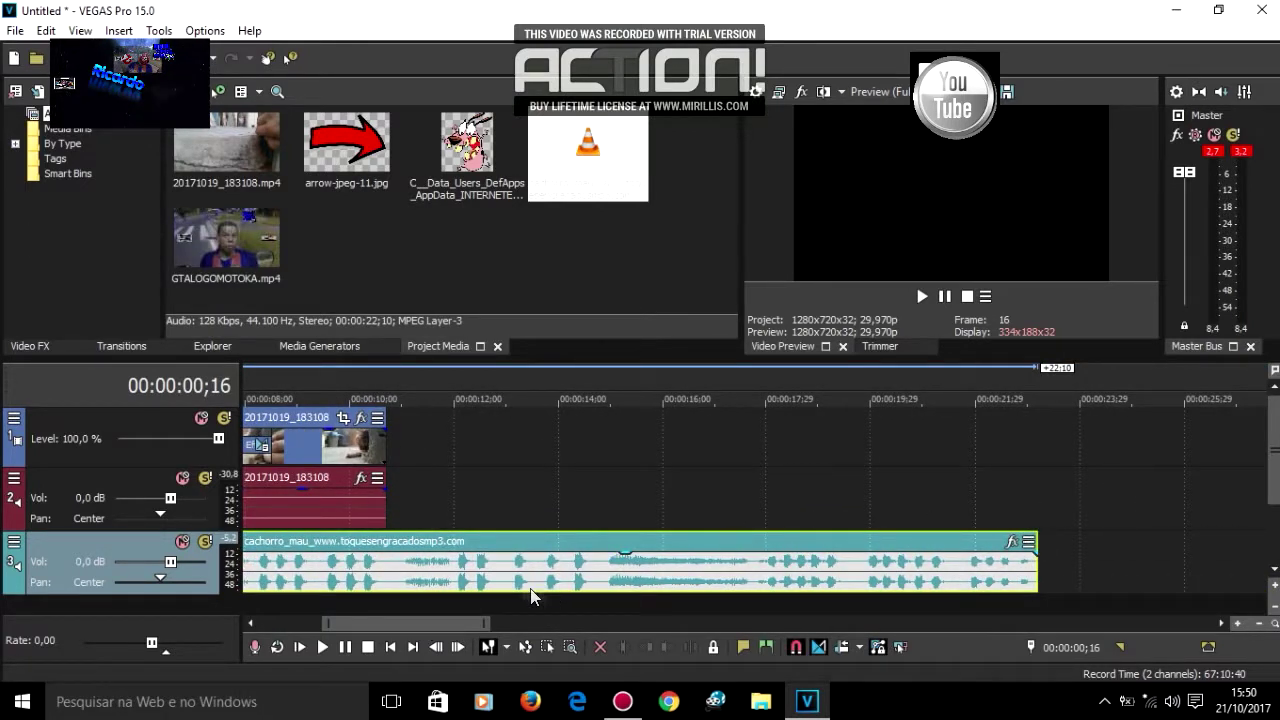
left_click(390, 568)
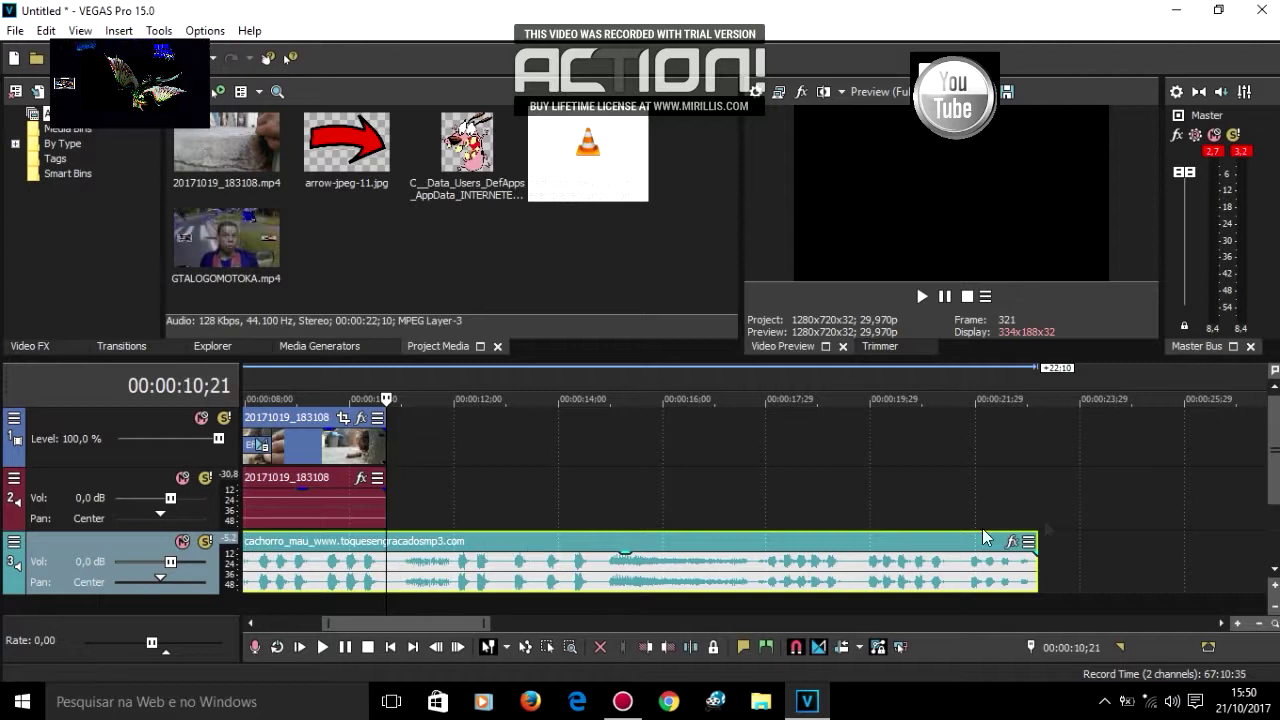
left_click(1047, 497)
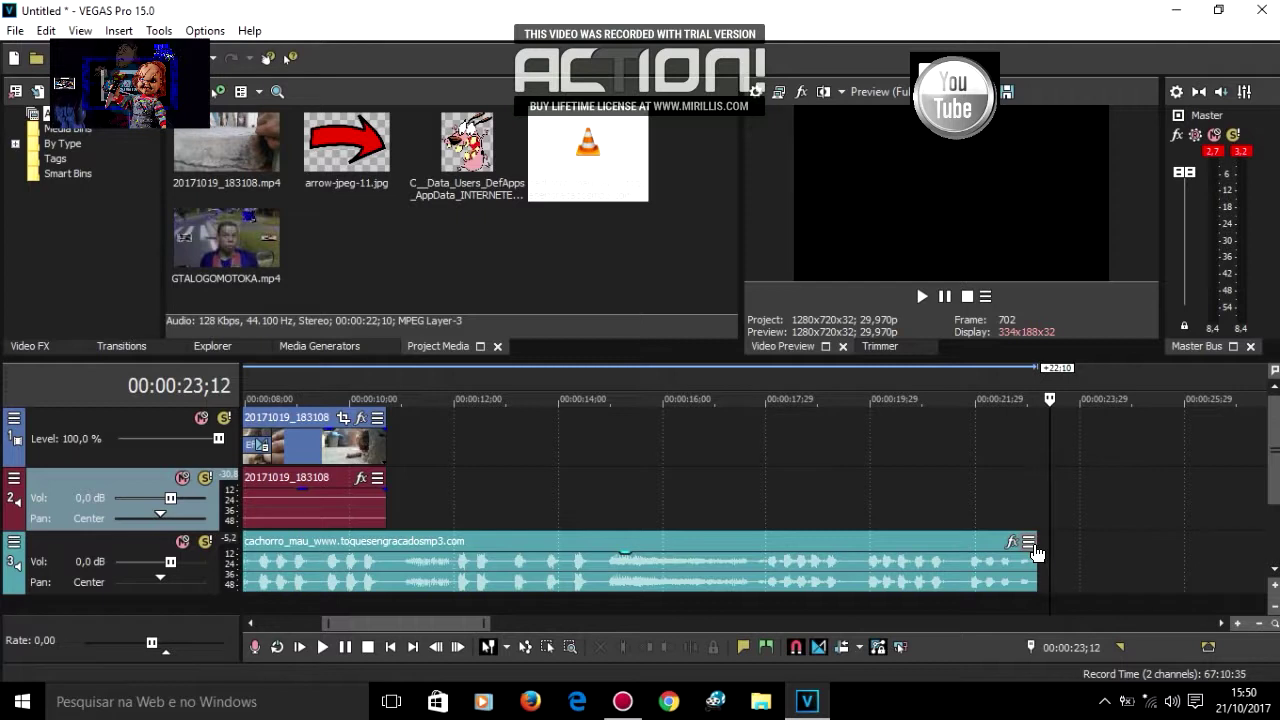
left_click_drag(1040, 536, 387, 566)
left_click_drag(420, 622, 358, 637)
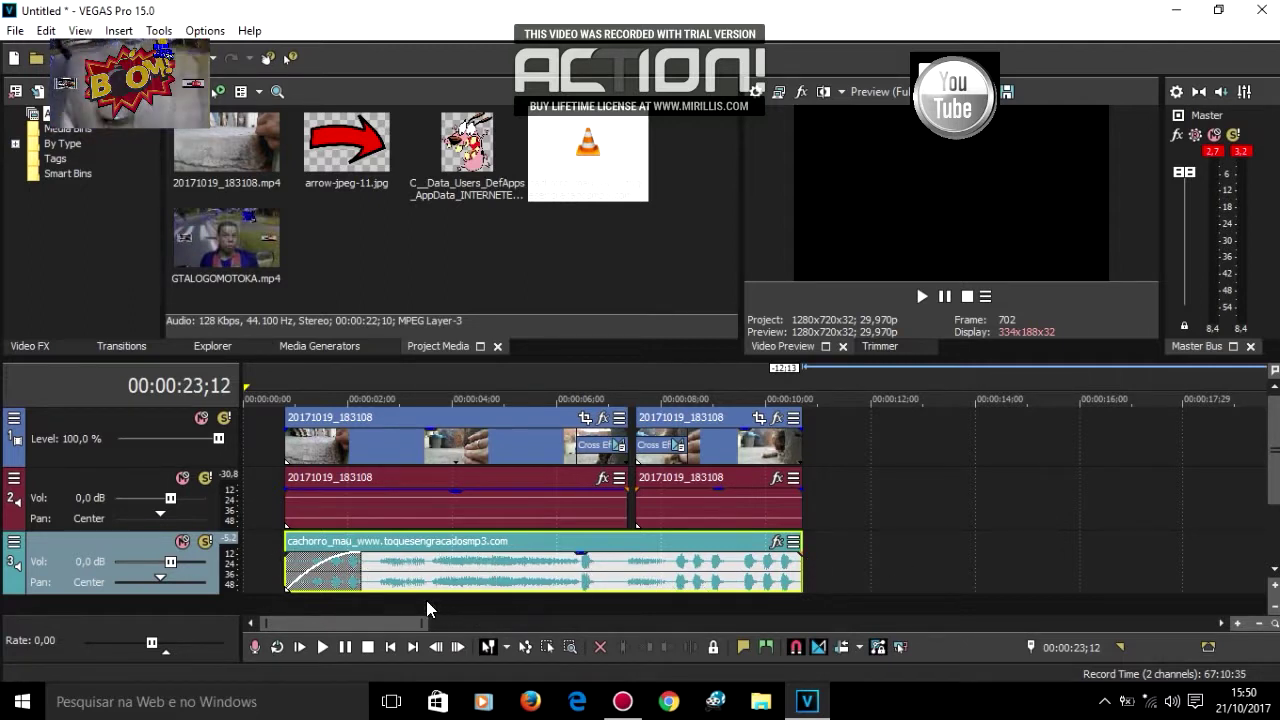
Step: Play back the timeline from the start to check the trimmed cachorro_mau audio against the video clips
left_click_drag(396, 600, 267, 596)
left_click(922, 296)
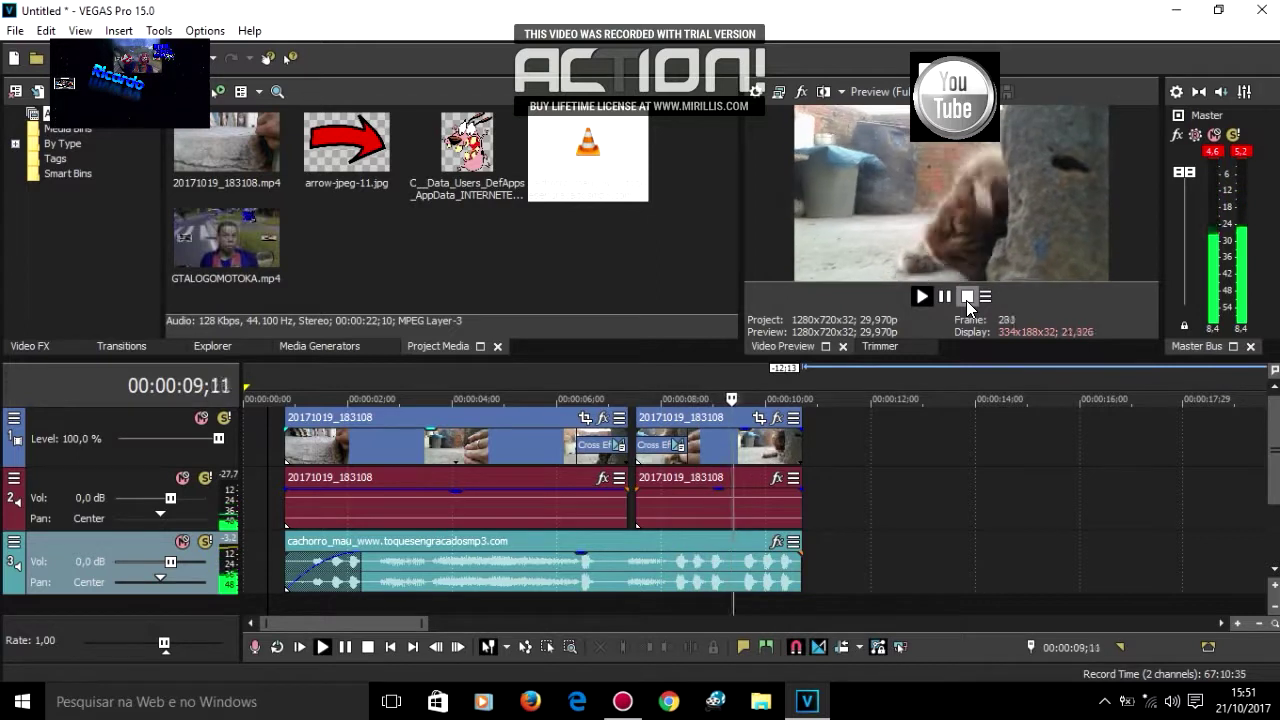
left_click(824, 486)
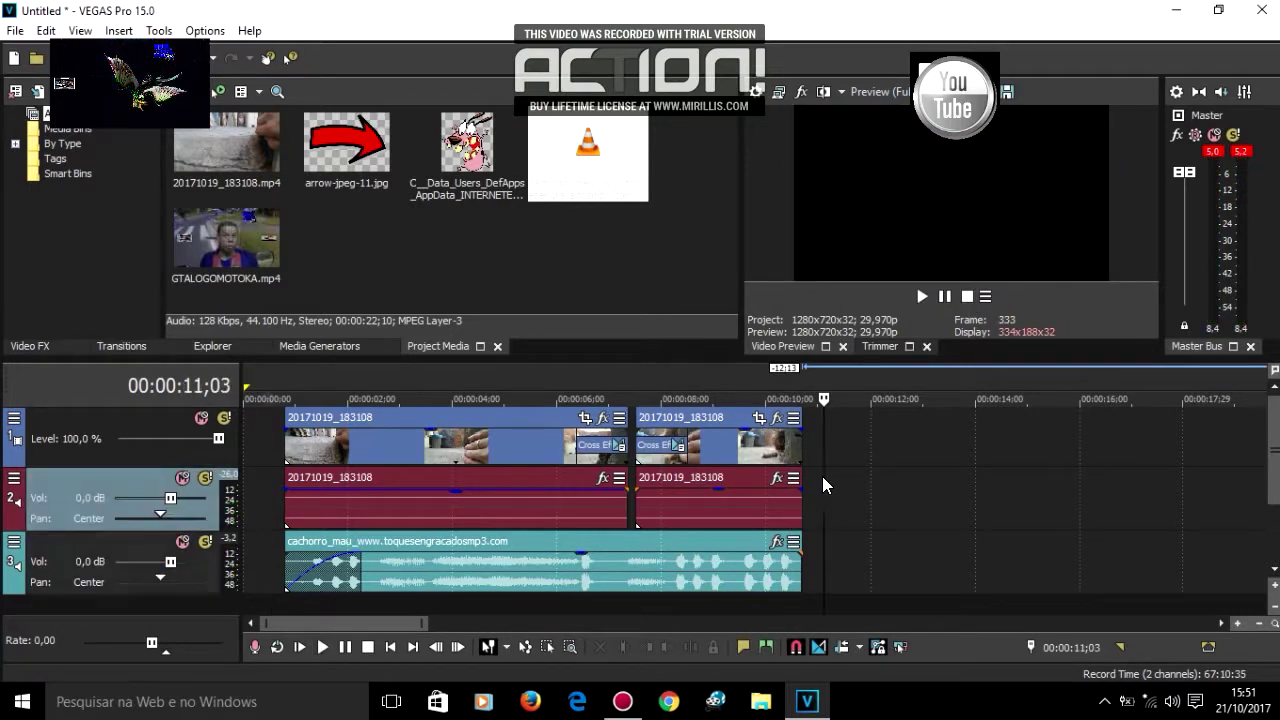
Step: Lower the gain line of the cachorro_mau audio clip to about the middle of its waveform
left_click(386, 568)
left_click(386, 564)
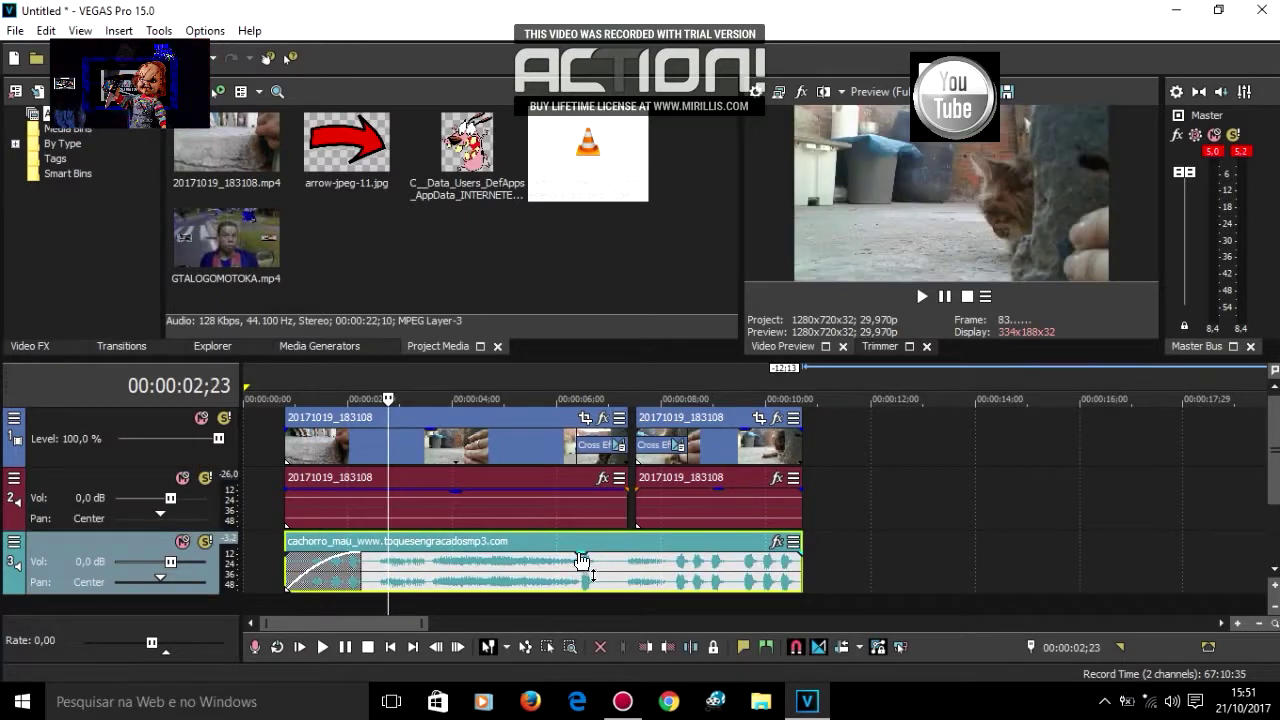
left_click_drag(581, 558, 581, 572)
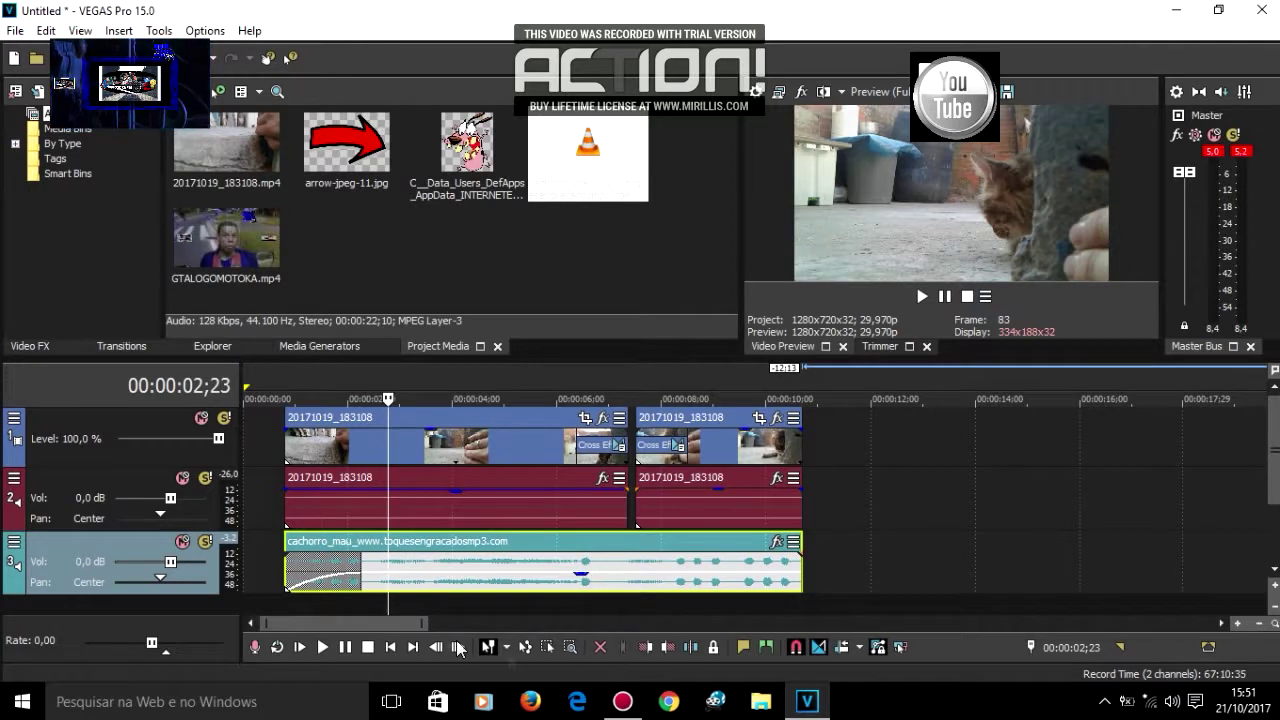
left_click(538, 604)
left_click(331, 600)
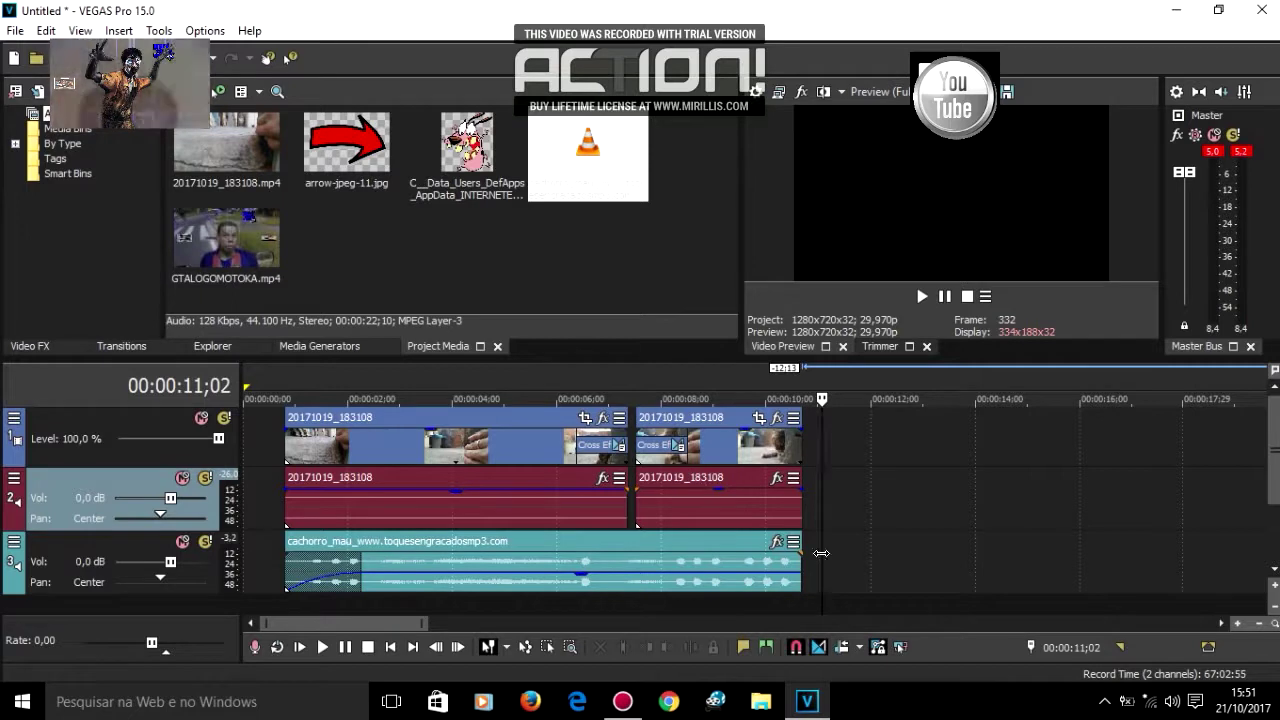
left_click(834, 498)
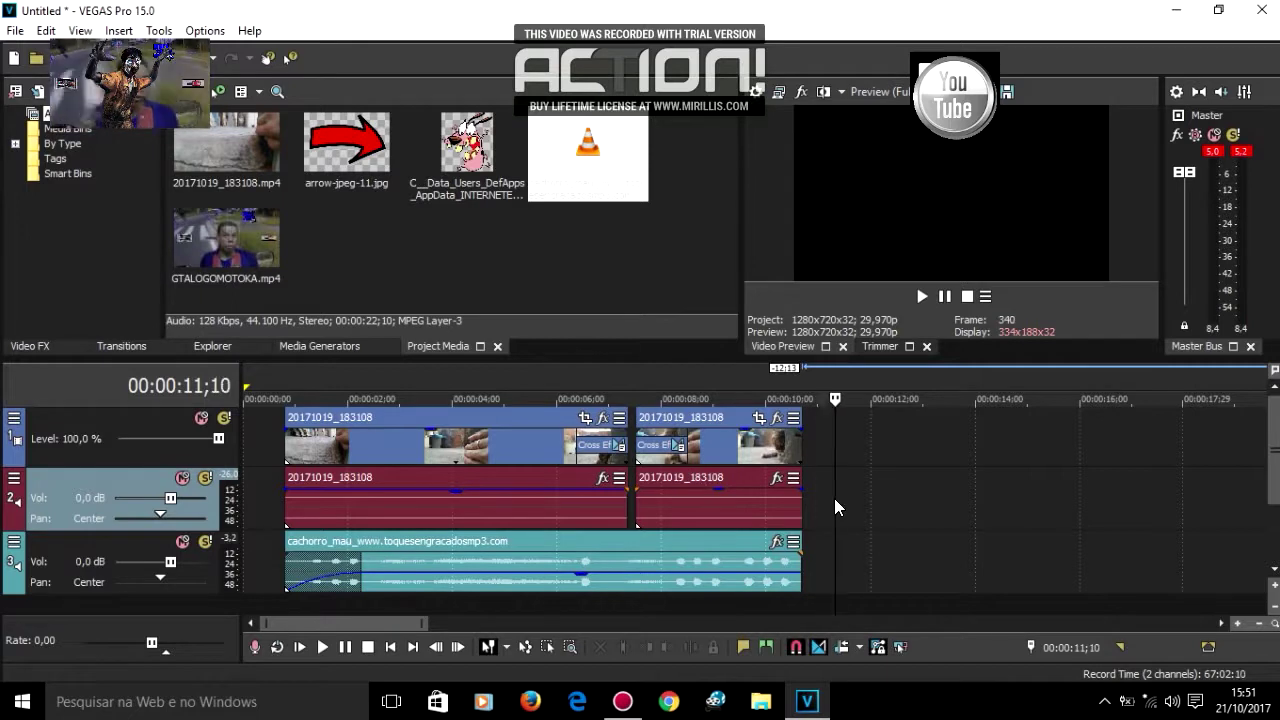
left_click(369, 502)
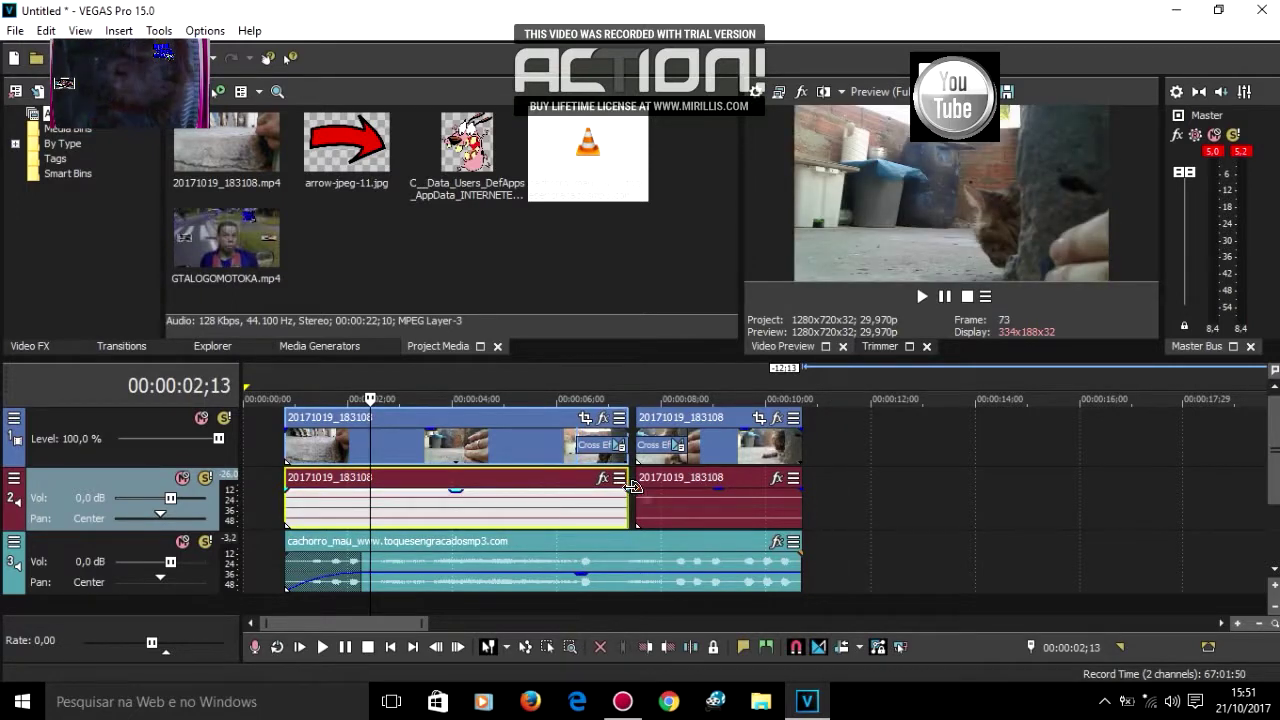
left_click(905, 504)
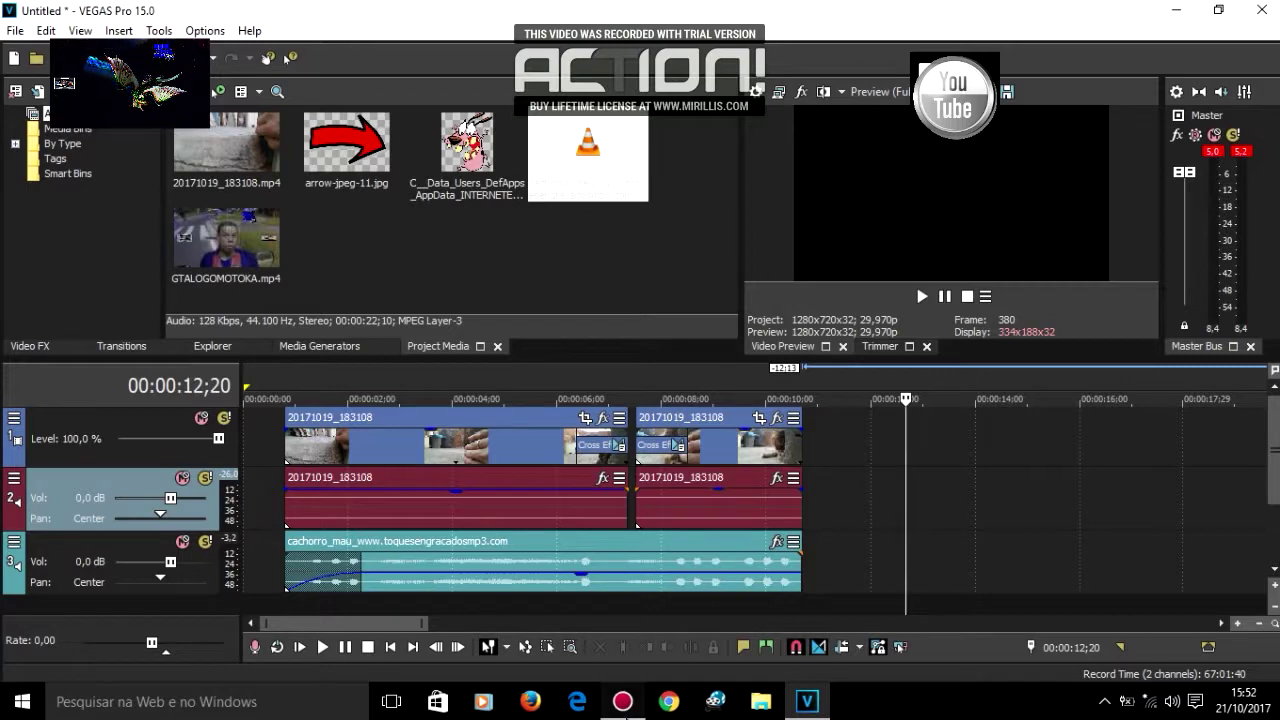
left_click(622, 701)
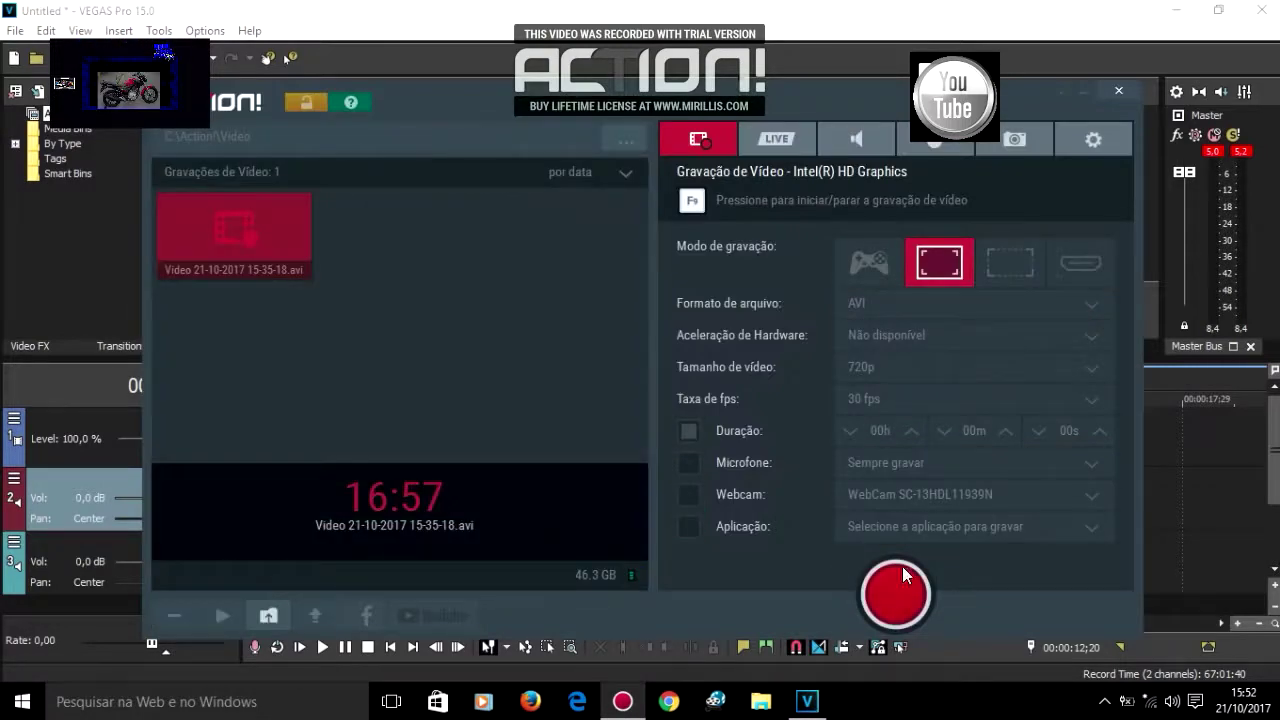